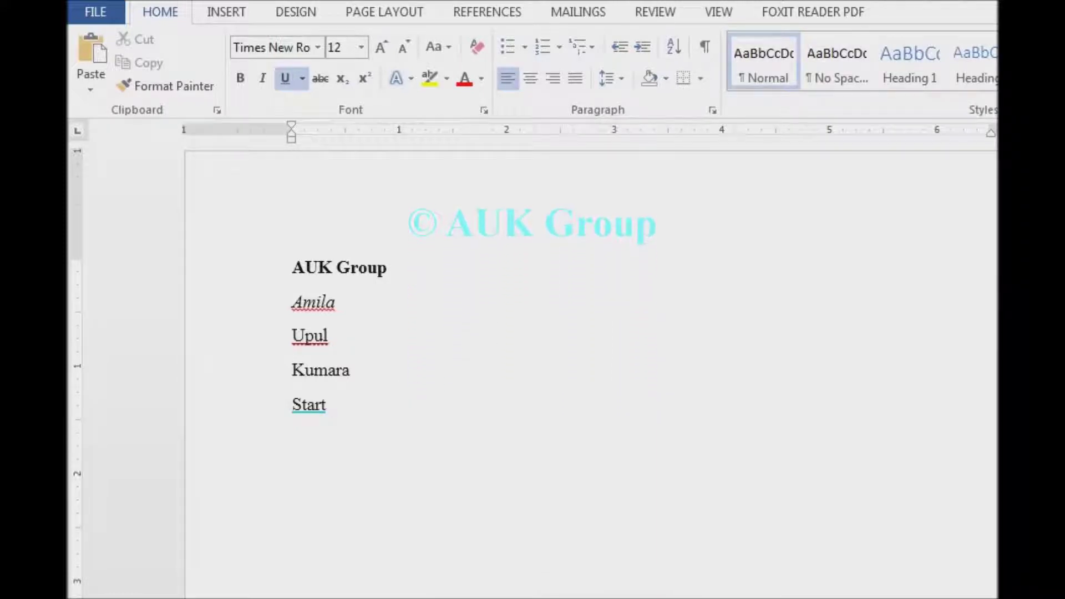
- Extend the last line after "Start" with underlined "of the", followed by "auk" without underline
{"action": "type", "text": "of the"}
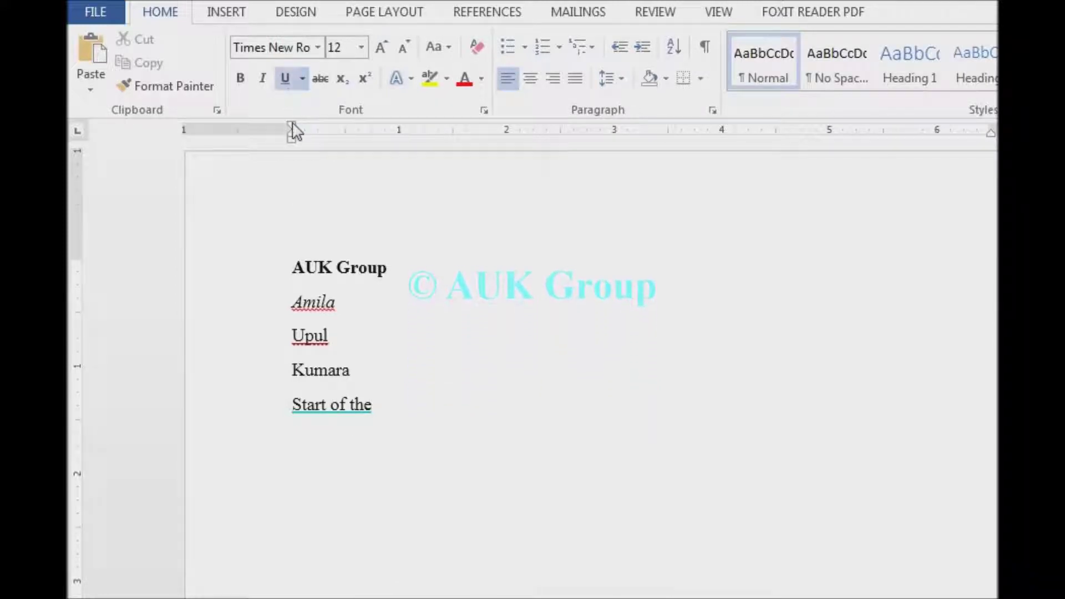
{"action": "left_click", "coordinate": [285, 83]}
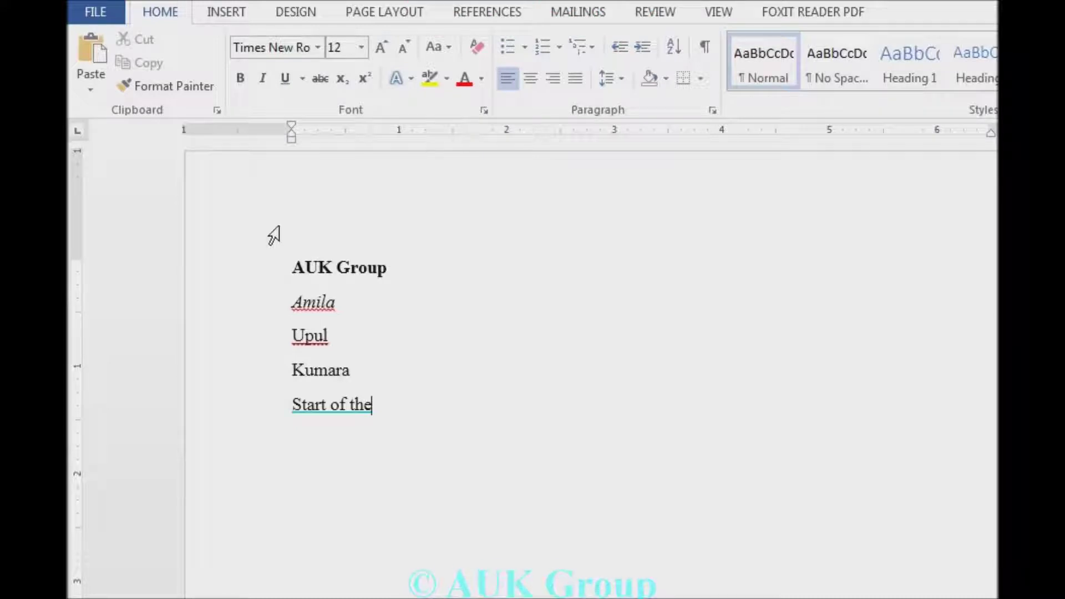
{"action": "type", "text": "auk"}
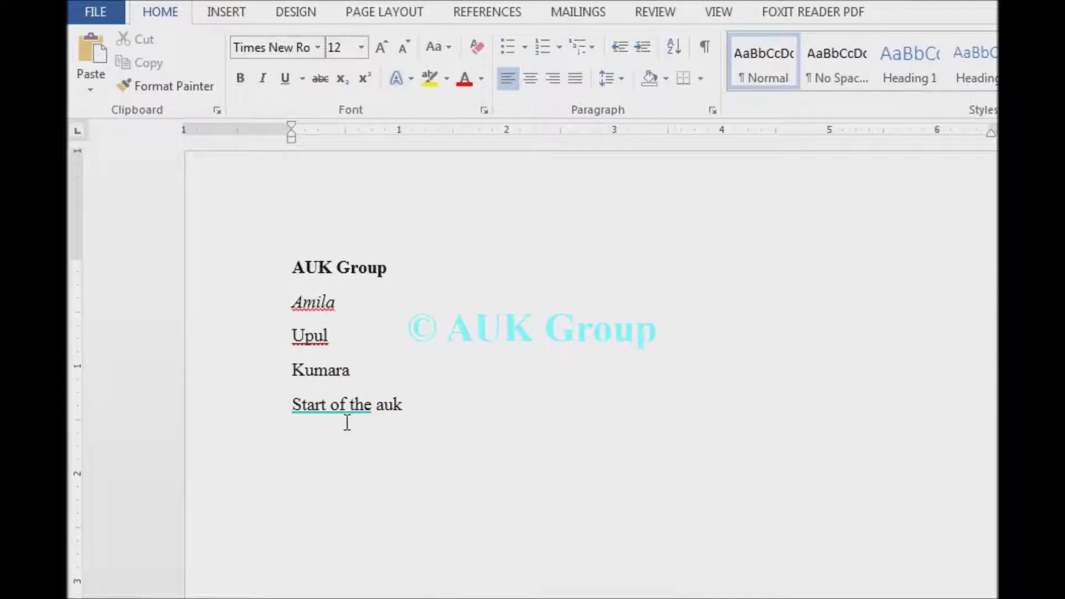
- Remove the underline from "of the" in the last line, keeping "Start" underlined
{"action": "left_click_drag", "start_coordinate": [328, 408], "coordinate": [371, 408]}
{"action": "left_click", "coordinate": [331, 404]}
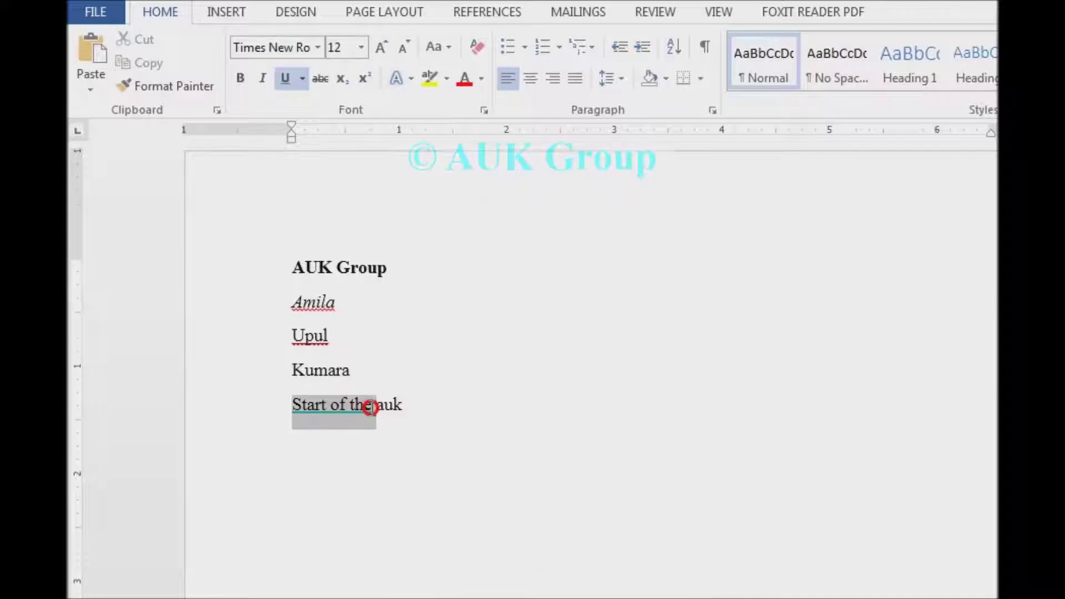
{"action": "left_click", "coordinate": [371, 407]}
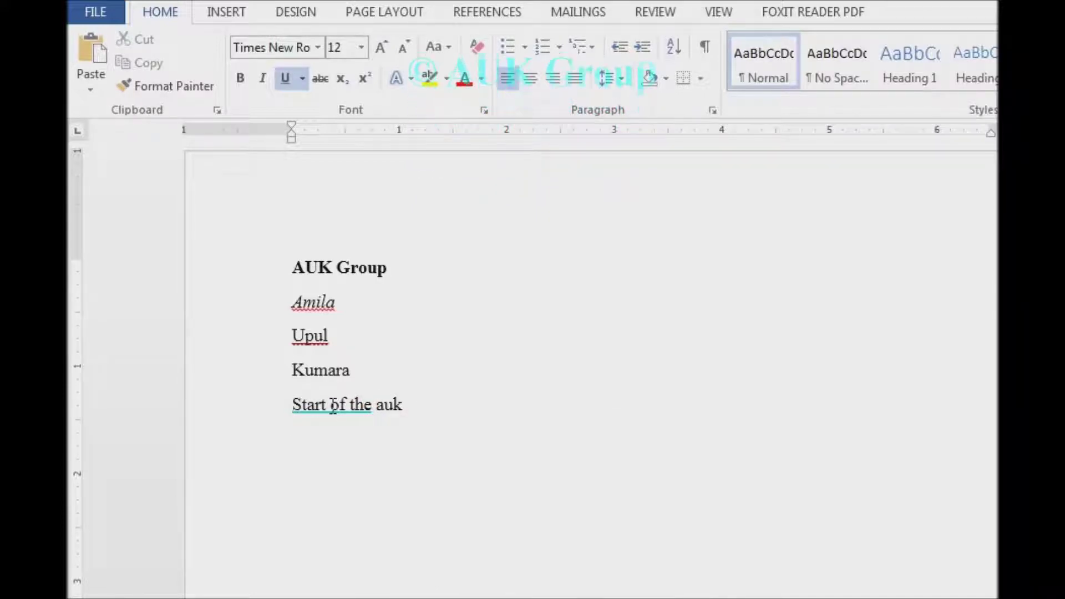
{"action": "left_click_drag", "start_coordinate": [330, 404], "coordinate": [364, 409]}
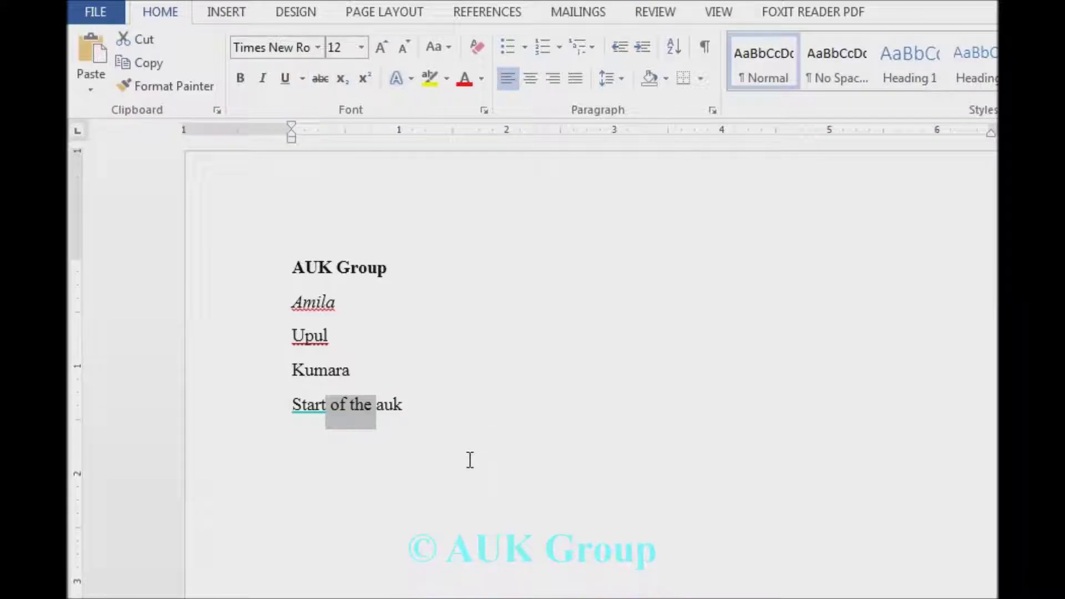
{"action": "left_click", "coordinate": [436, 404]}
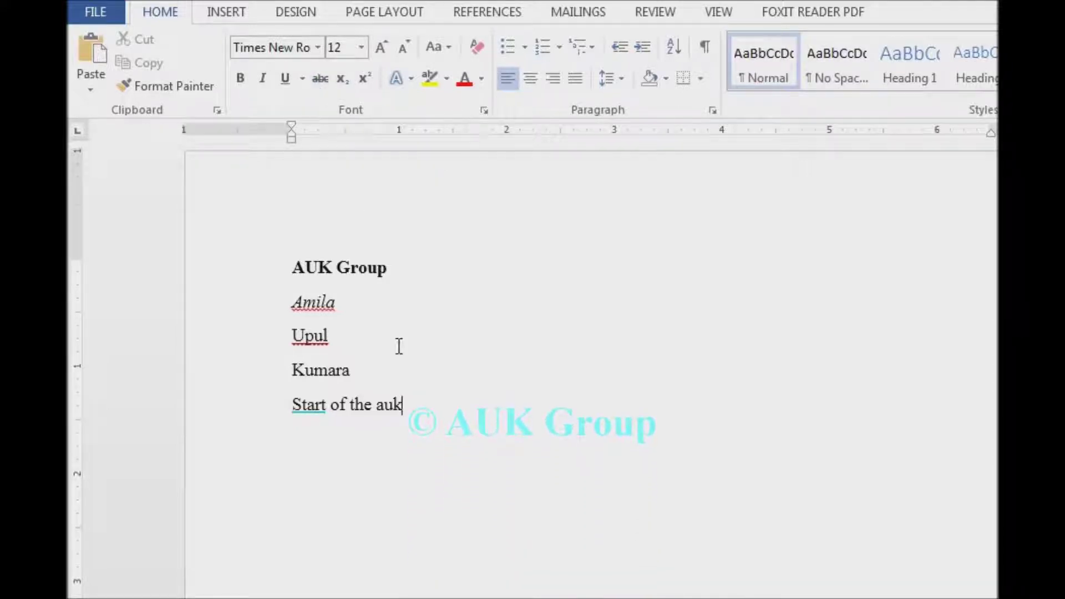
- Apply strikethrough to "the auk" at the end of the last line
{"action": "left_click_drag", "start_coordinate": [357, 405], "coordinate": [423, 407]}
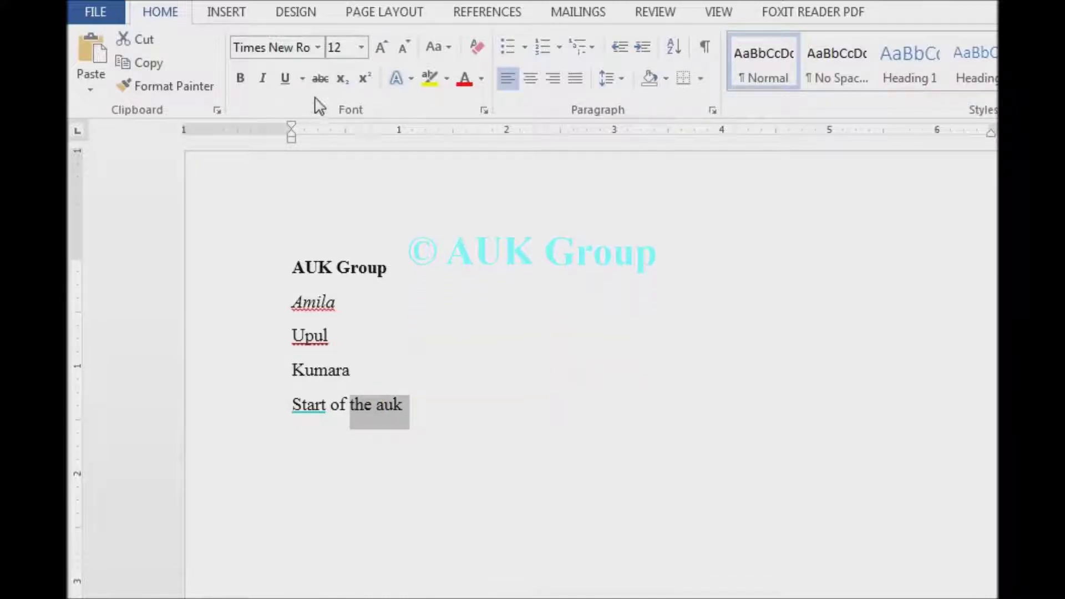
{"action": "left_click", "coordinate": [321, 79]}
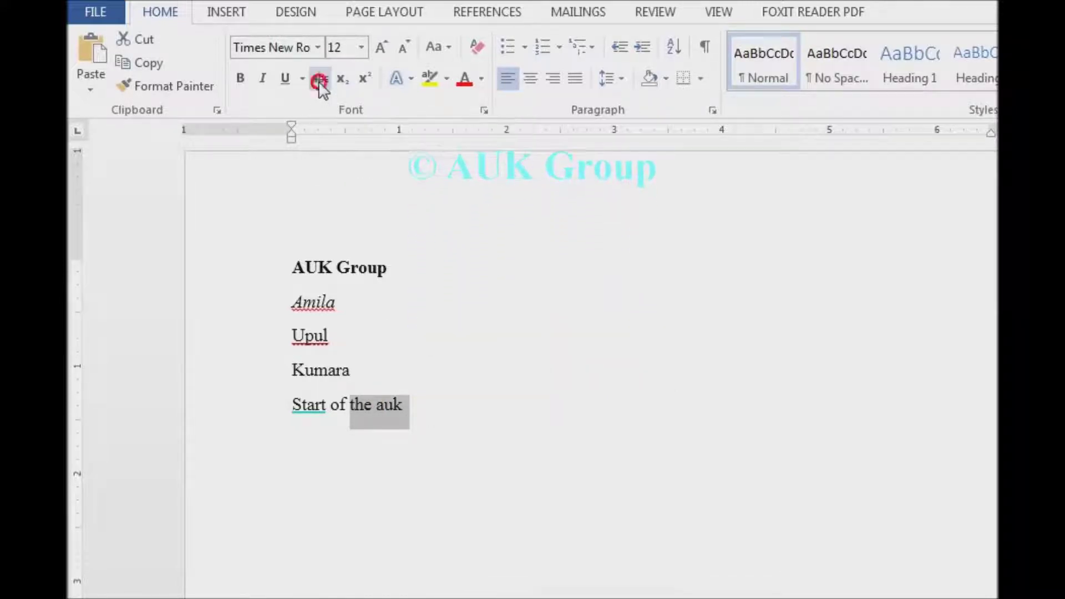
{"action": "left_click", "coordinate": [448, 404]}
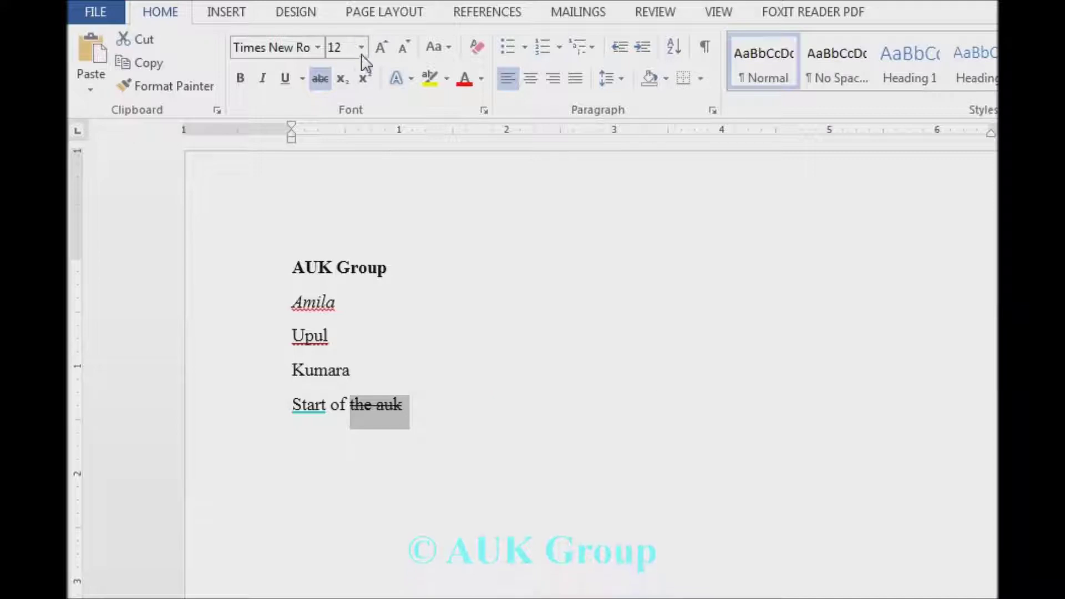
- Set the font size of the struck-through "the auk" to 16
{"action": "left_click", "coordinate": [327, 49]}
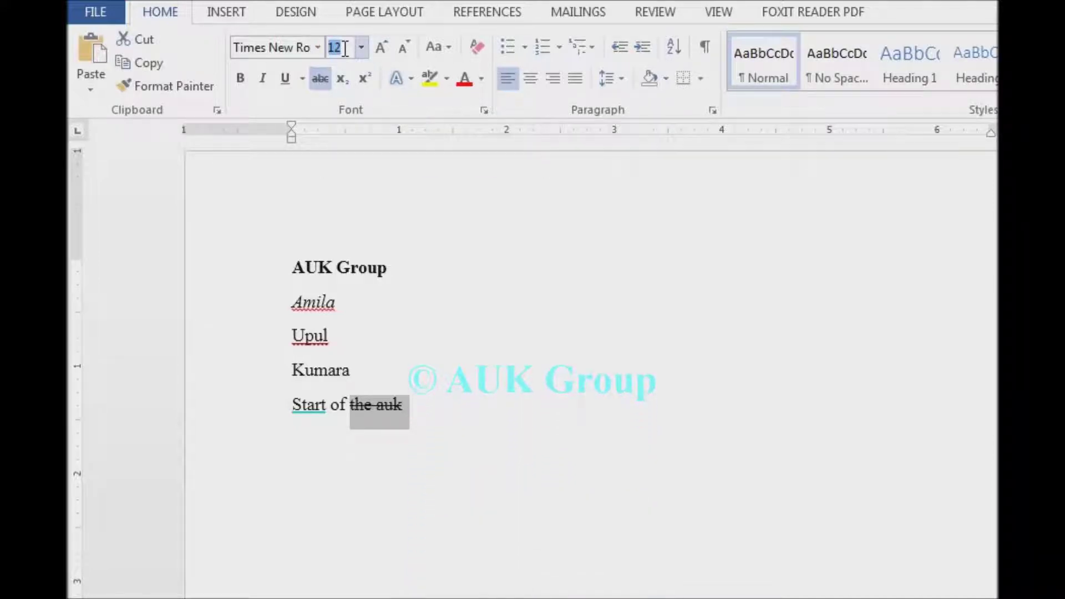
{"action": "type", "text": "16"}
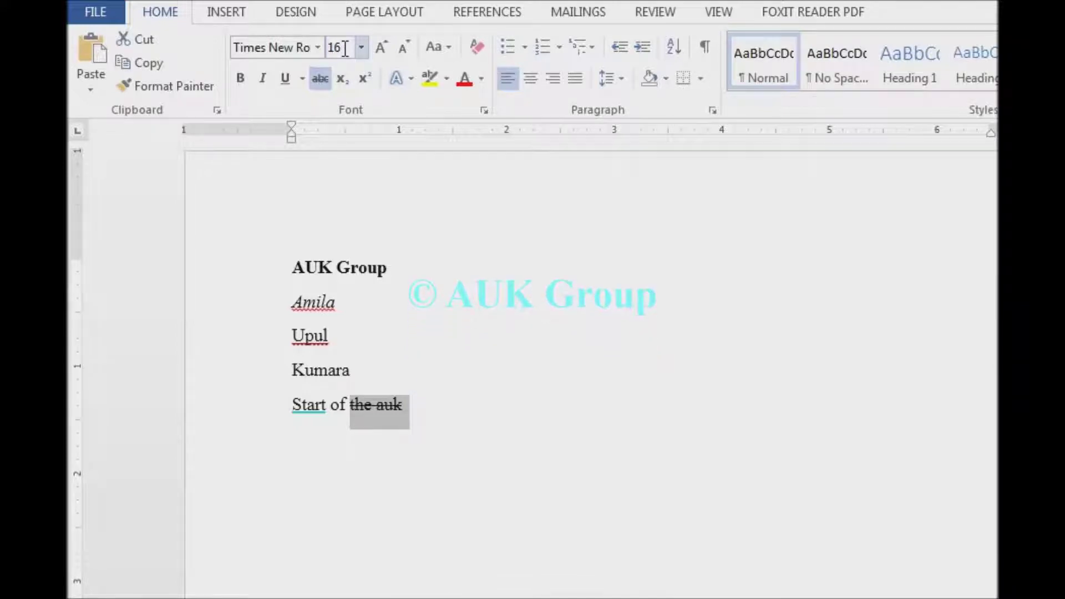
{"action": "key", "text": "Return"}
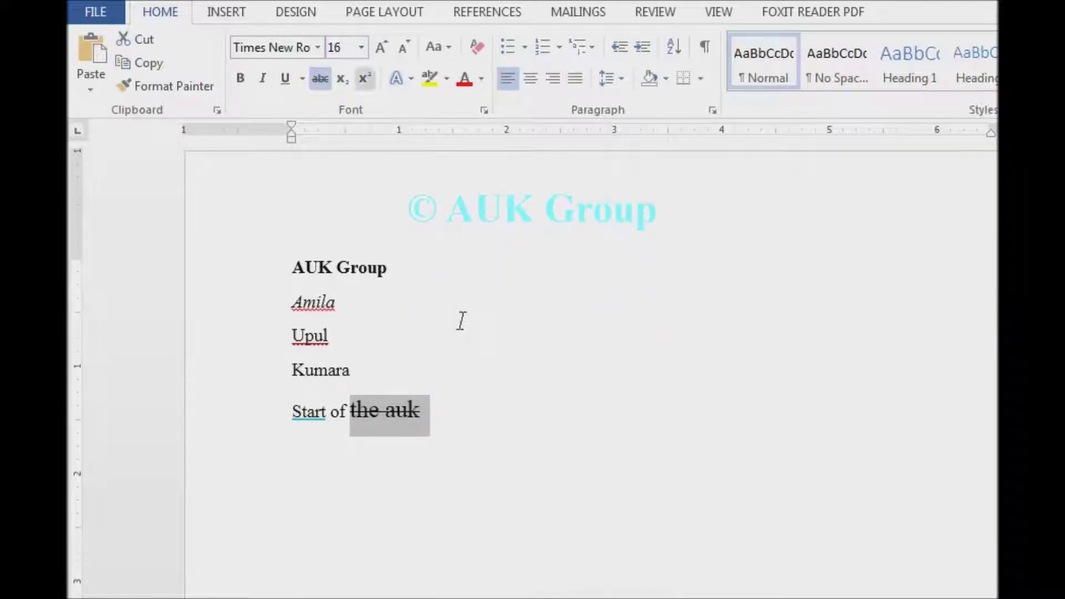
- Add "H2O" without strikethrough at the end of the last line
{"action": "left_click", "coordinate": [471, 411]}
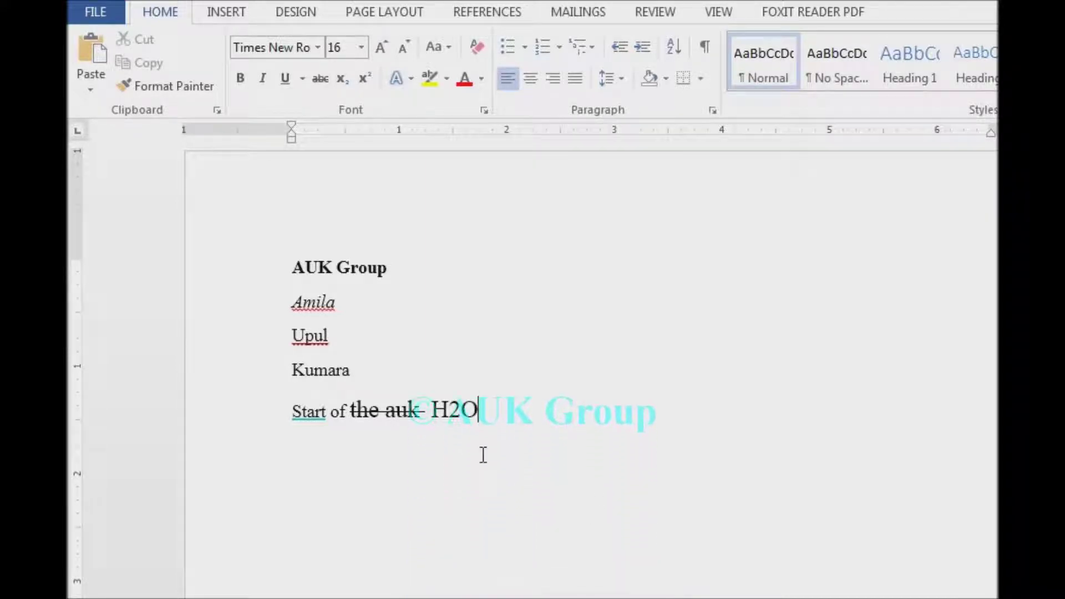
{"action": "left_click", "coordinate": [447, 412]}
{"action": "left_click_drag", "start_coordinate": [448, 412], "coordinate": [461, 413]}
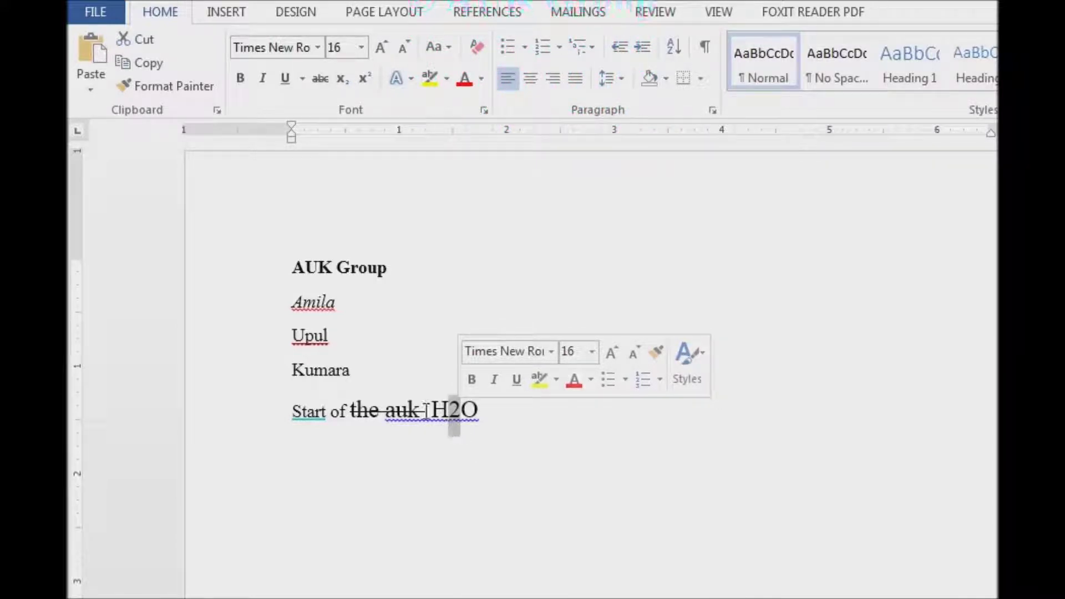
- Delete all the text before "H2O" and format its 2 as subscript
{"action": "left_click_drag", "start_coordinate": [430, 411], "coordinate": [272, 281]}
{"action": "key", "text": "Delete"}
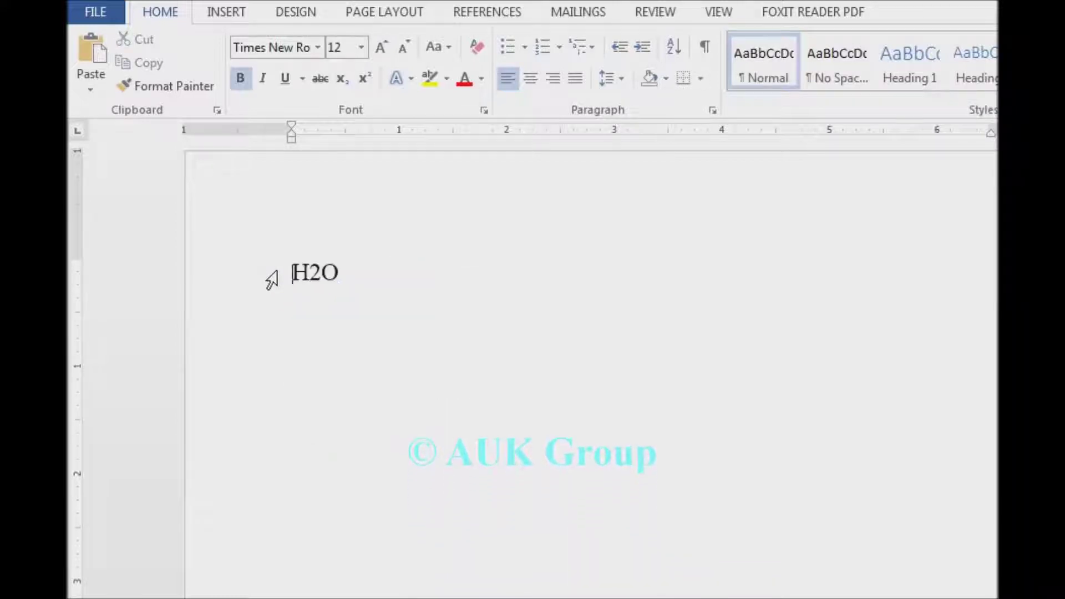
{"action": "left_click_drag", "start_coordinate": [309, 272], "coordinate": [320, 272]}
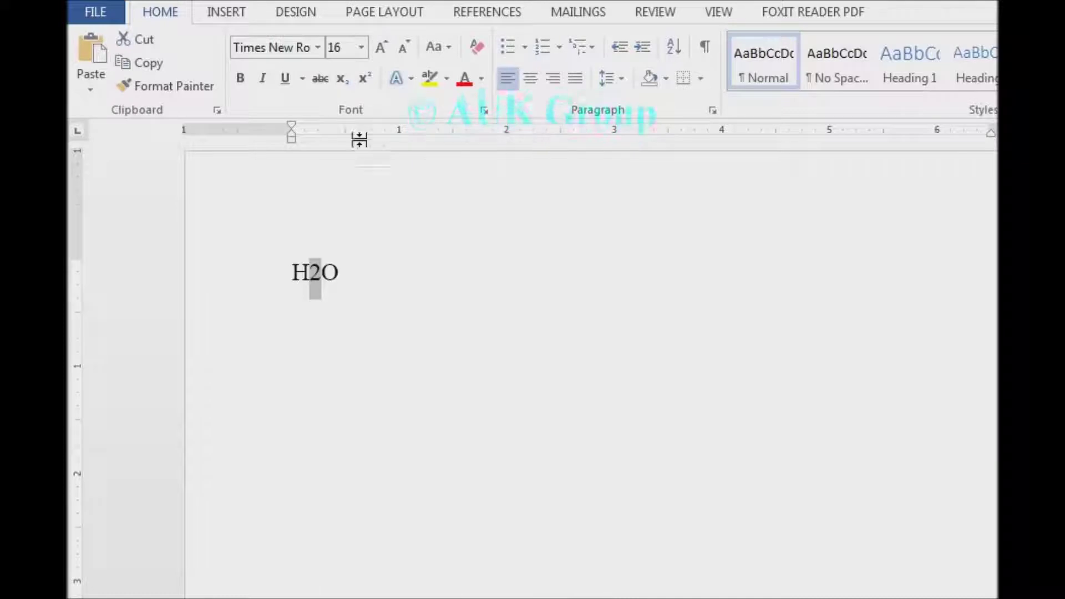
{"action": "left_click", "coordinate": [341, 80]}
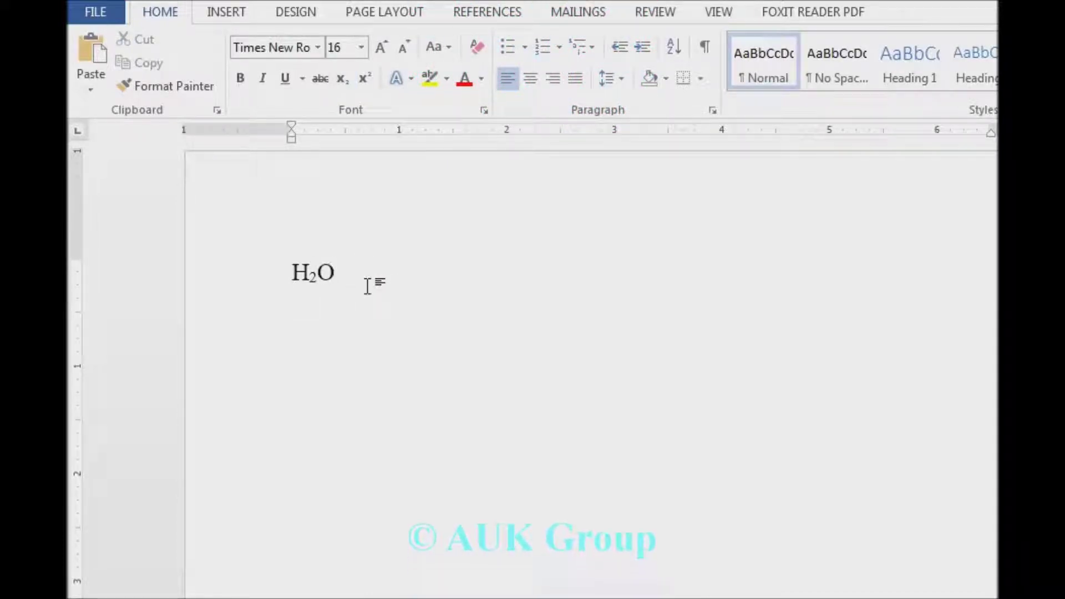
- Enter "1st 2019" on a new line below H2O, with only the "st" formatted as superscript
{"action": "key", "text": "Return"}
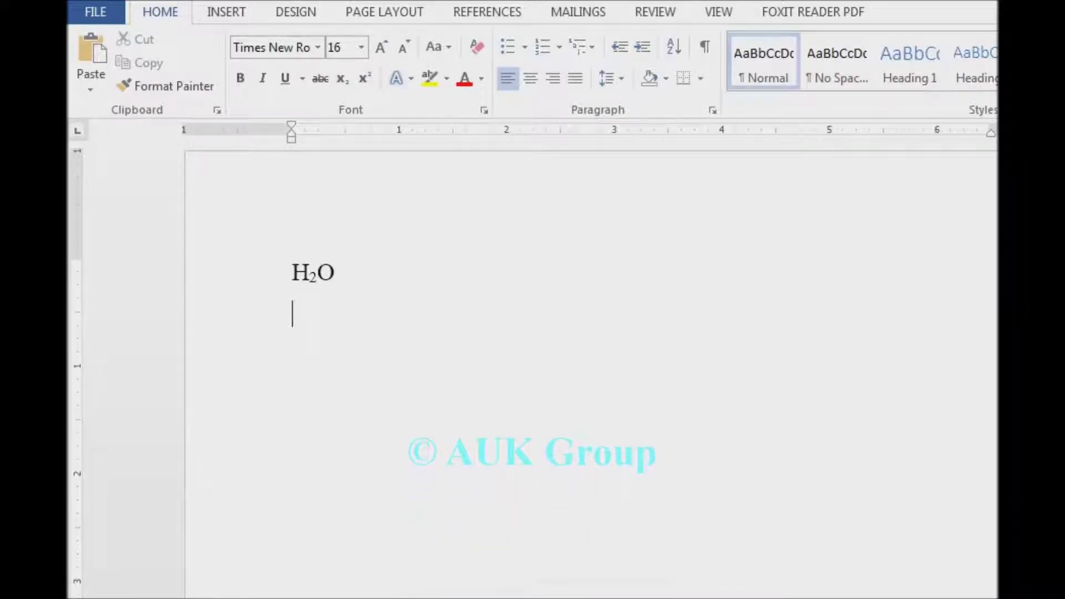
{"action": "type", "text": "1st"}
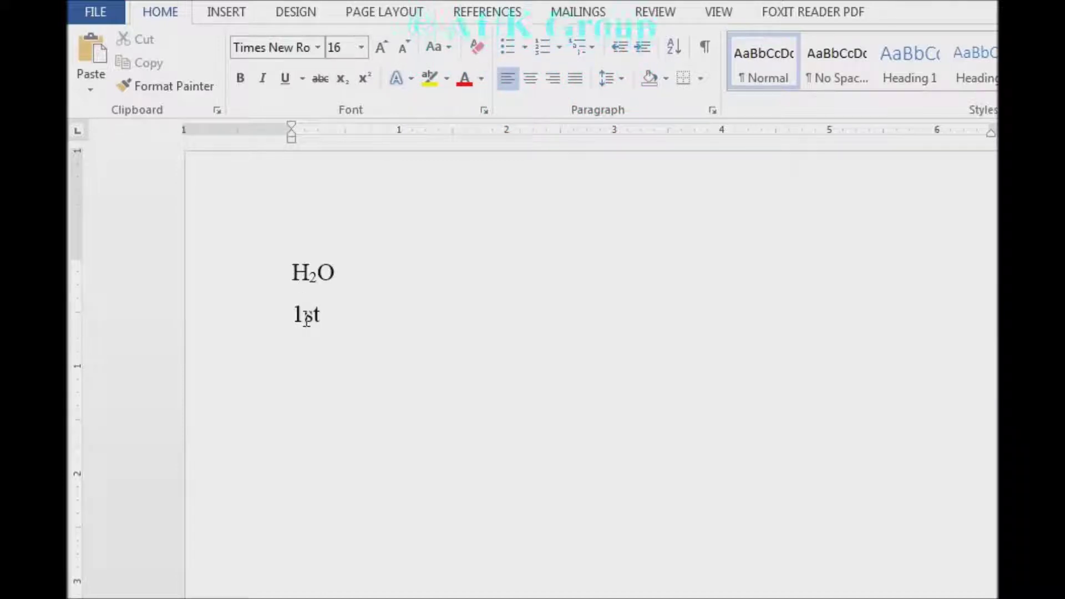
{"action": "left_click_drag", "start_coordinate": [325, 314], "coordinate": [323, 314]}
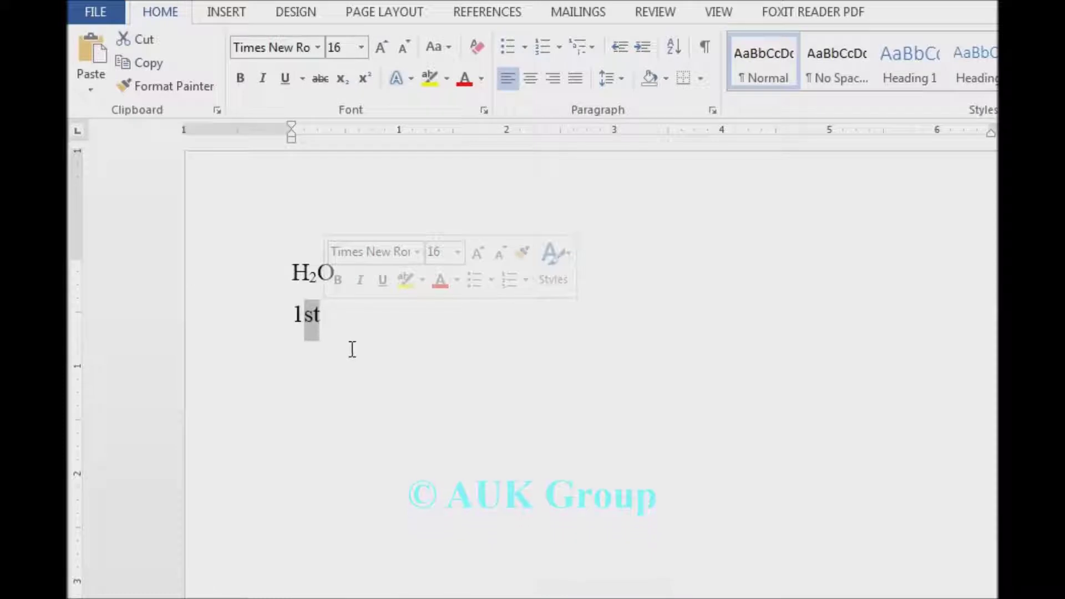
{"action": "left_click", "coordinate": [365, 84]}
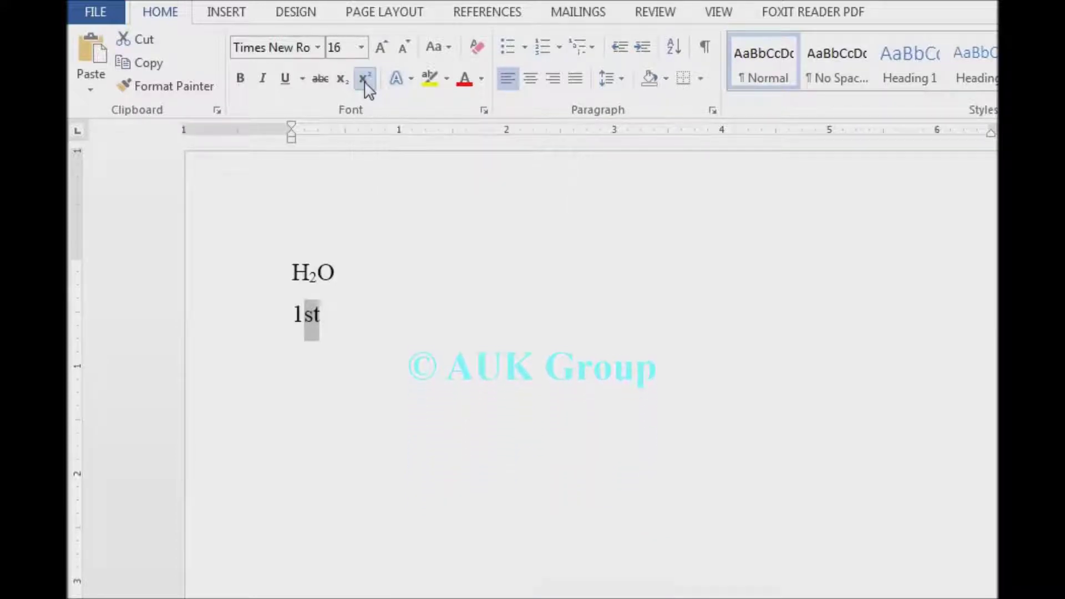
{"action": "left_click", "coordinate": [409, 317]}
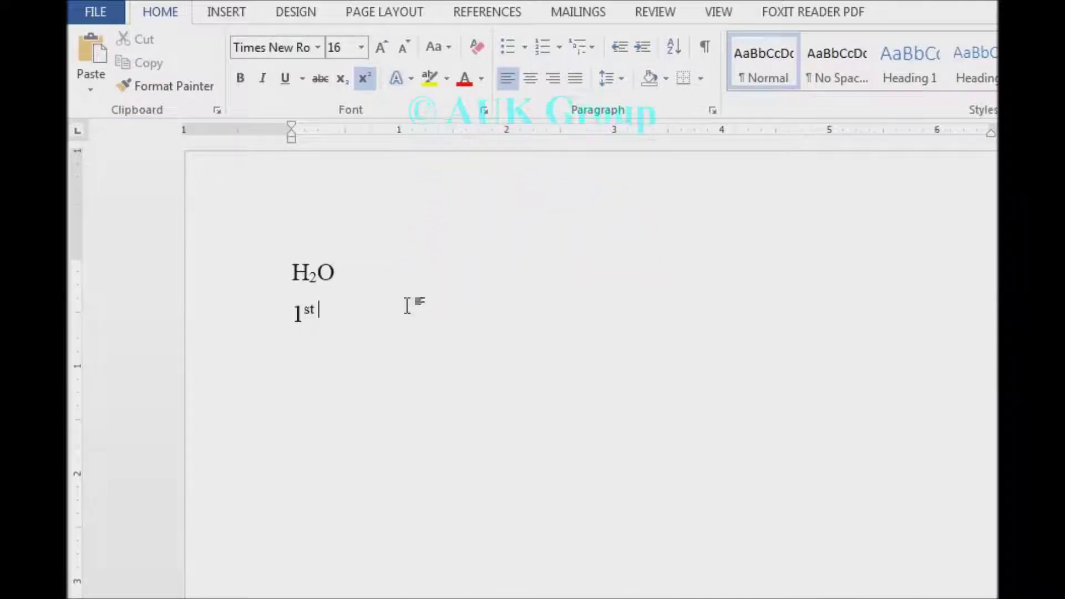
{"action": "left_click", "coordinate": [364, 80]}
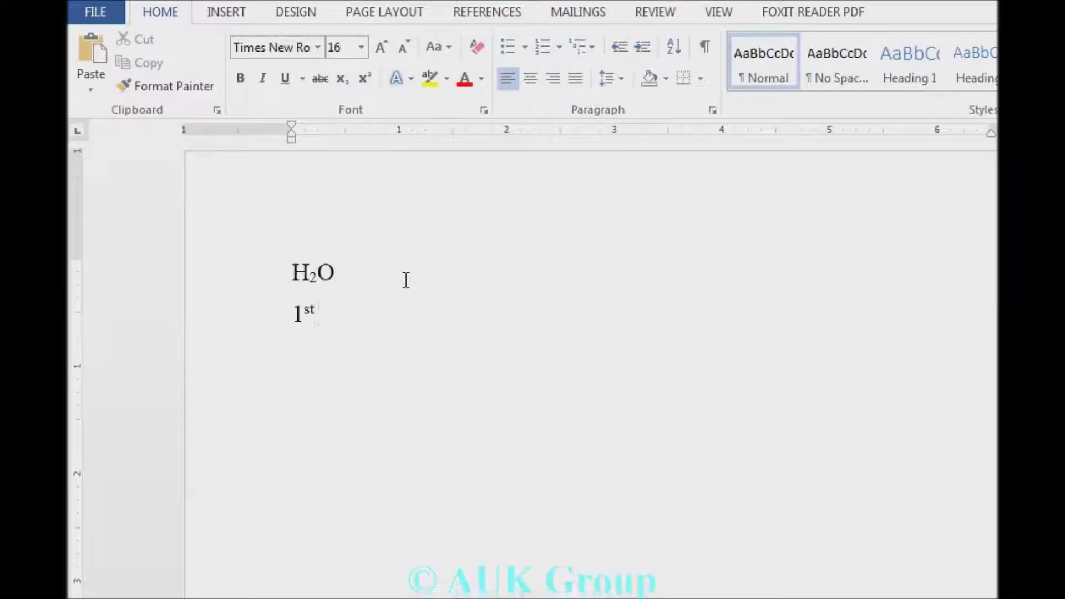
{"action": "type", "text": "2019"}
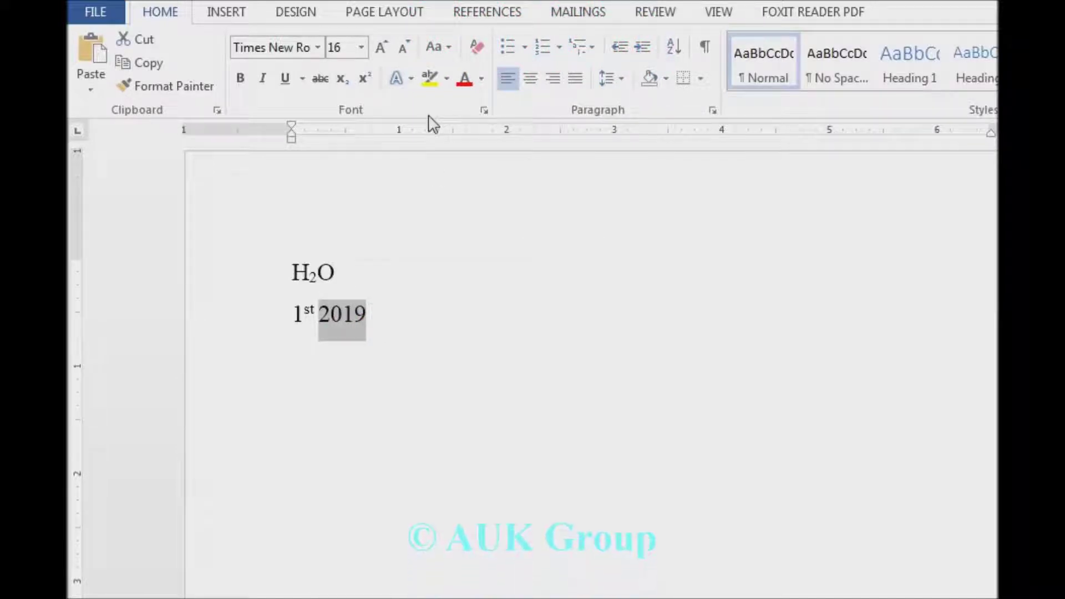
- Enlarge the font of "2019" stepwise to size 26
{"action": "left_click", "coordinate": [381, 51]}
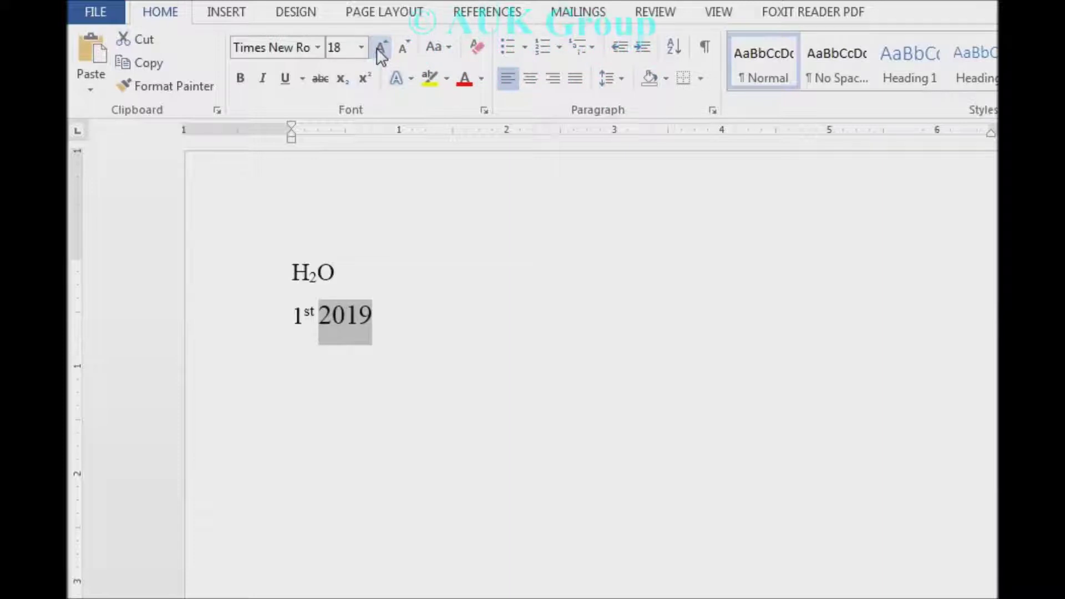
{"action": "left_click", "coordinate": [381, 50]}
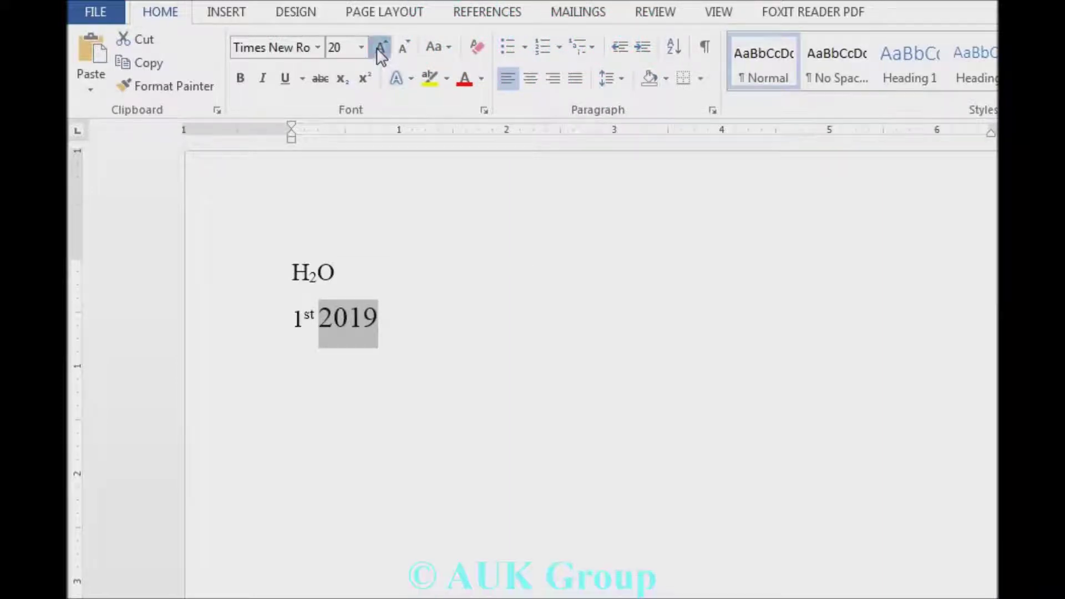
{"action": "left_click", "coordinate": [381, 50]}
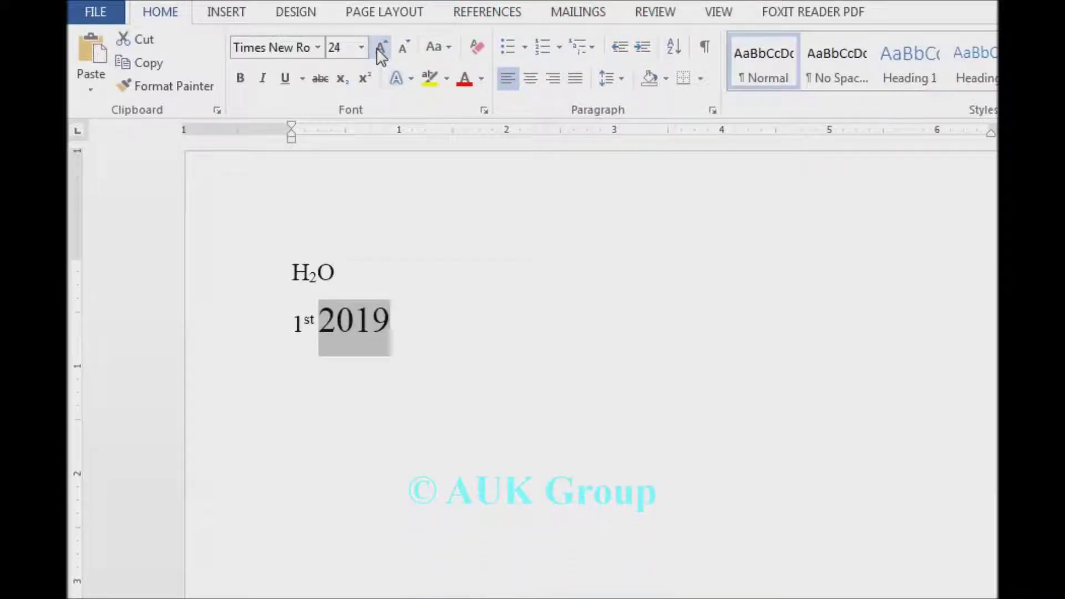
{"action": "left_click", "coordinate": [381, 49]}
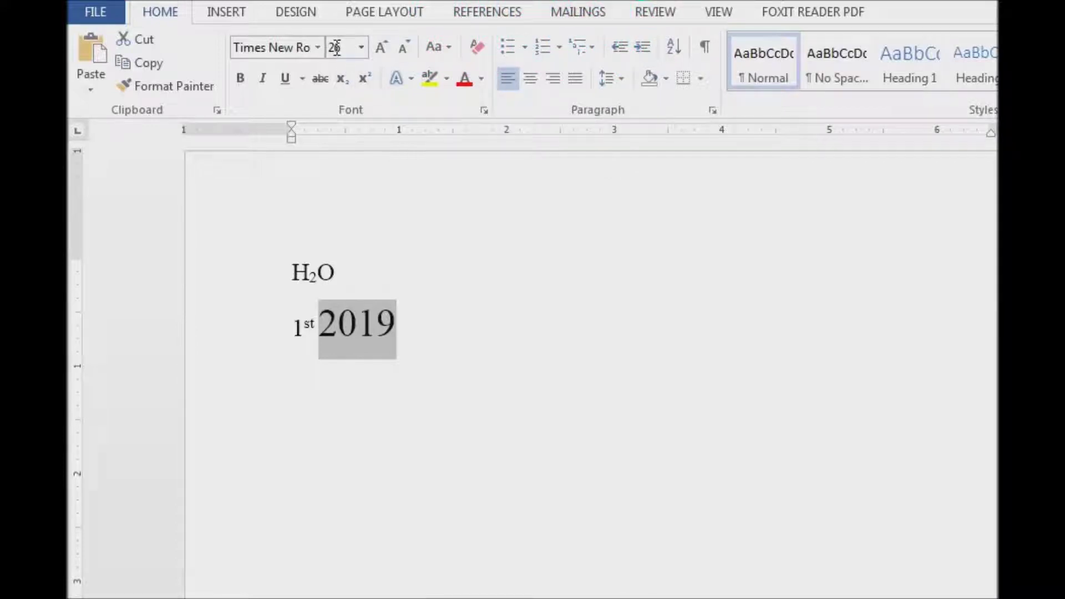
- Shrink the font of "2019" stepwise to size 16
{"action": "left_click", "coordinate": [406, 55]}
{"action": "left_click", "coordinate": [406, 53]}
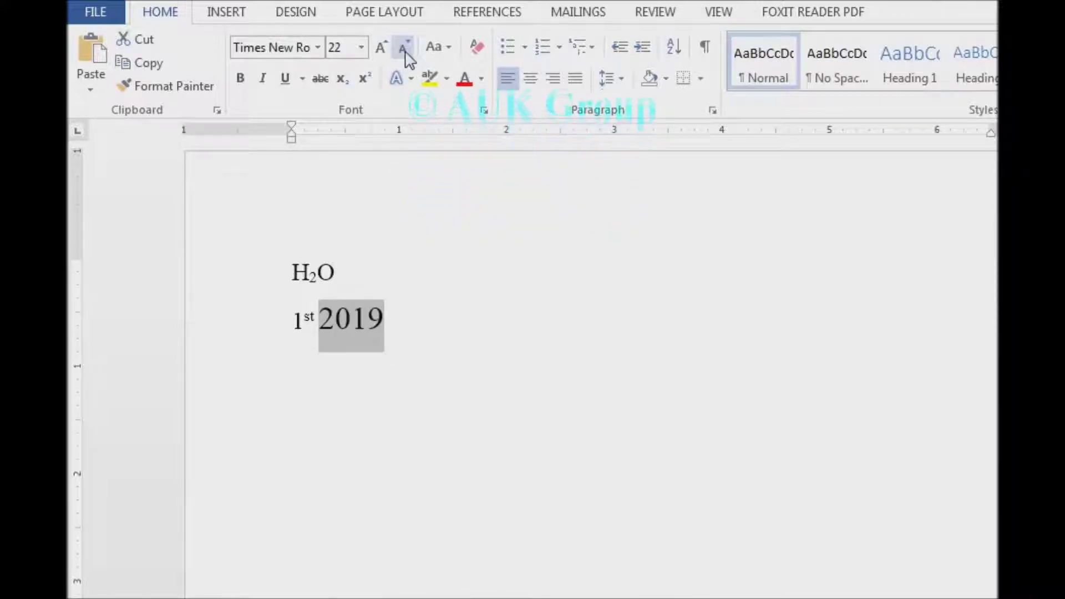
{"action": "left_click", "coordinate": [405, 54]}
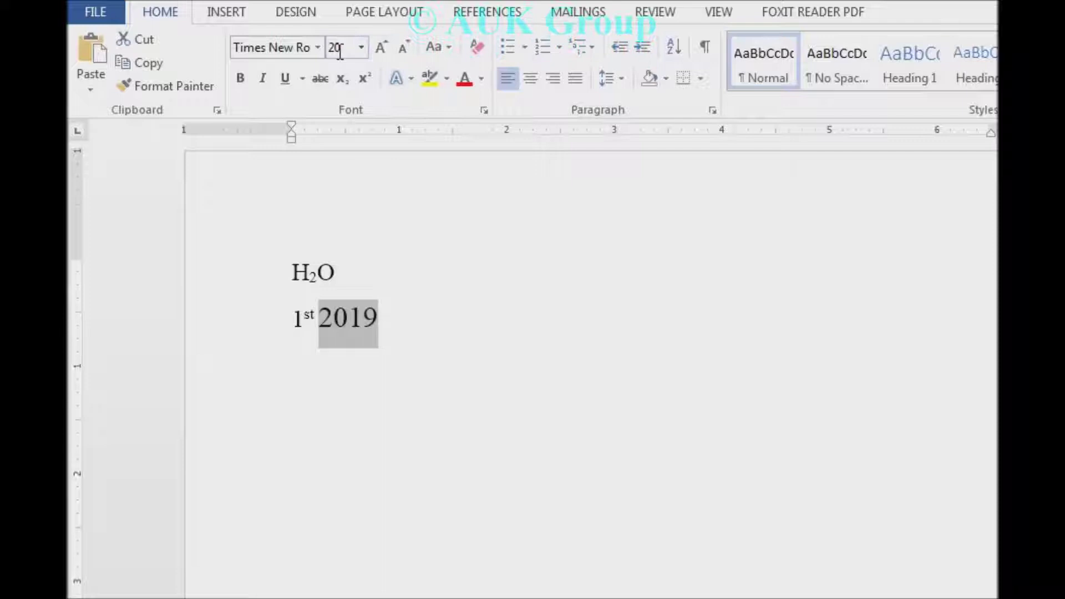
{"action": "left_click", "coordinate": [406, 52]}
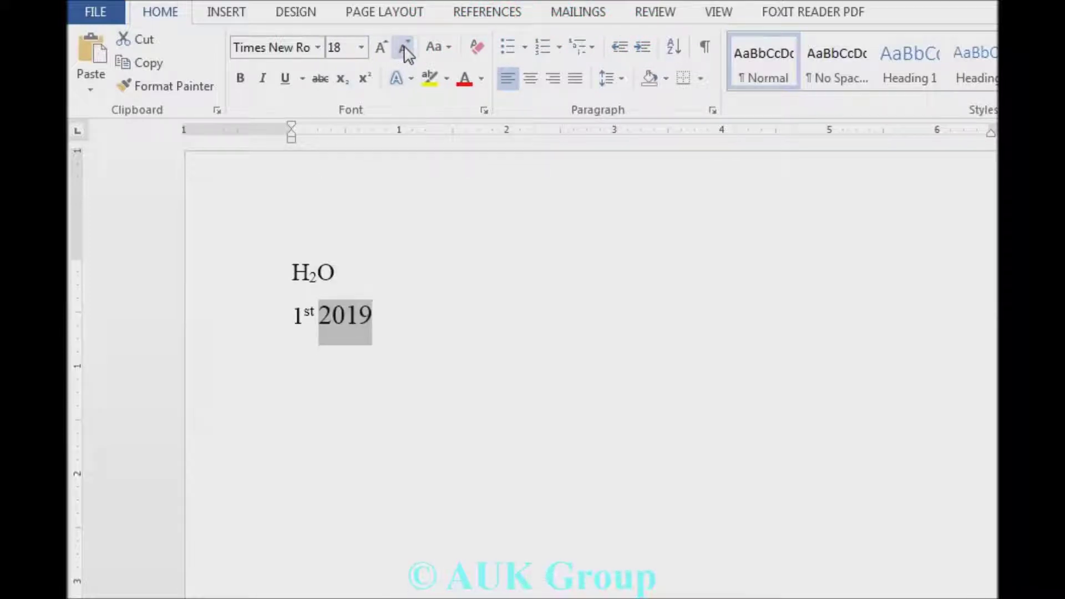
{"action": "left_click", "coordinate": [406, 53]}
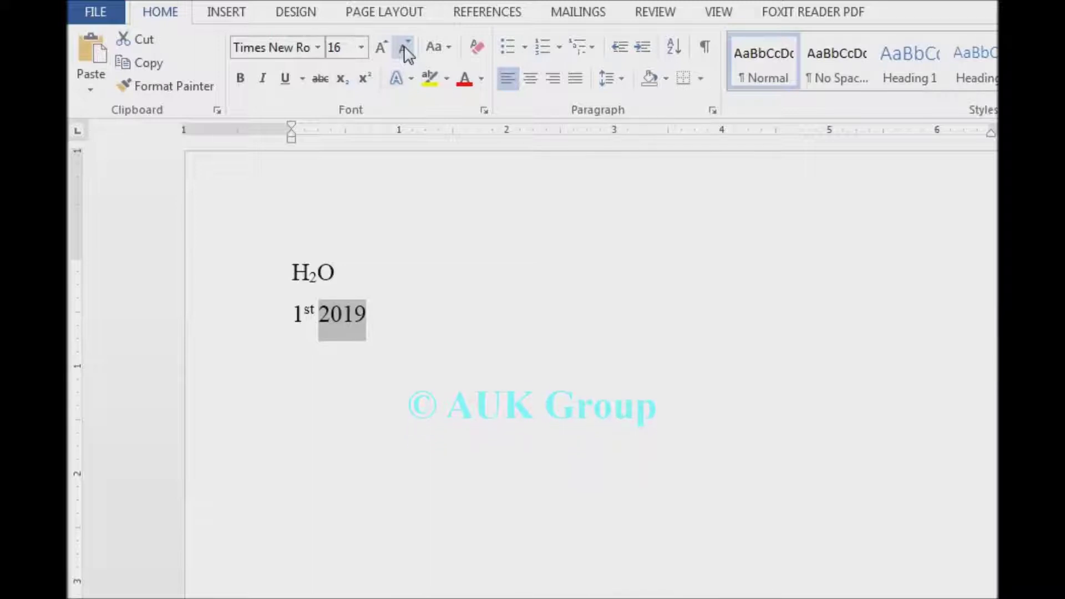
- Start a new line below "1st 2019"
{"action": "left_click", "coordinate": [423, 327]}
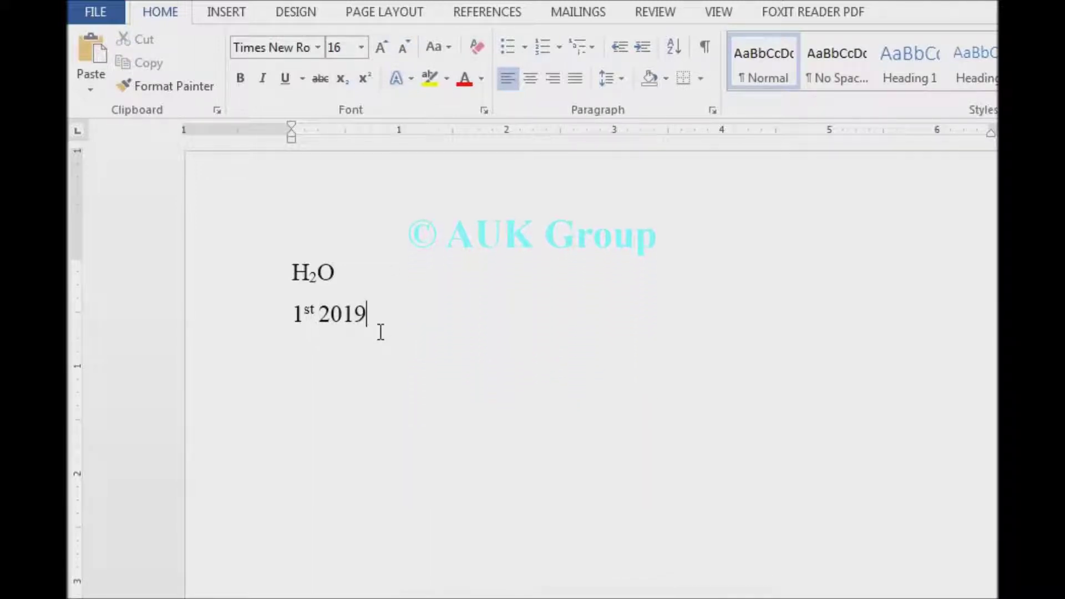
{"action": "key", "text": "Return"}
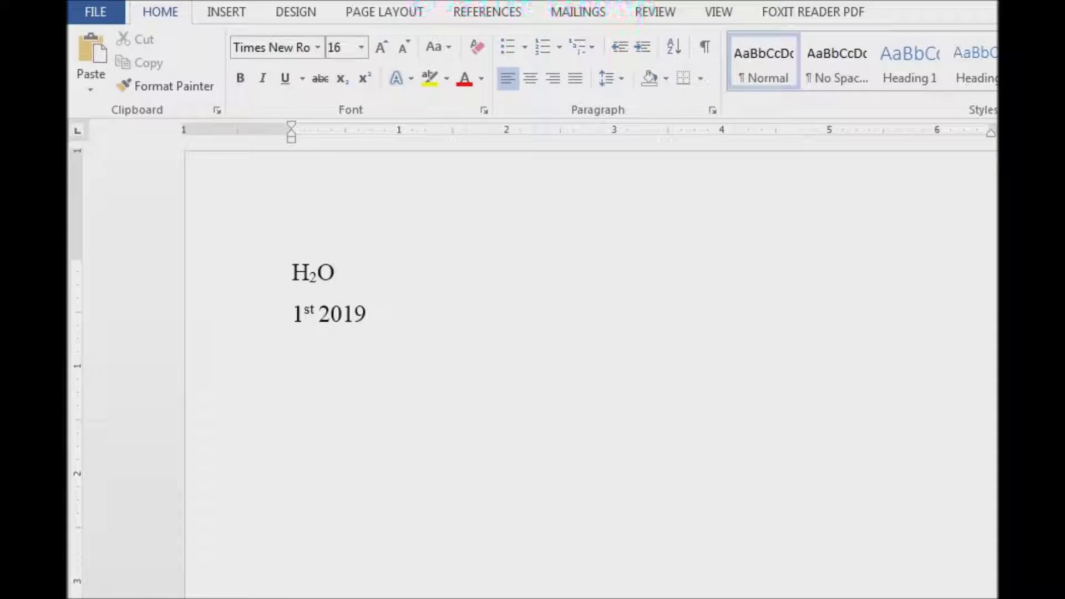
- Enter "How are you" on the new line below "1st 2019" and apply Sentence case to it
{"action": "type", "text": "Ho"}
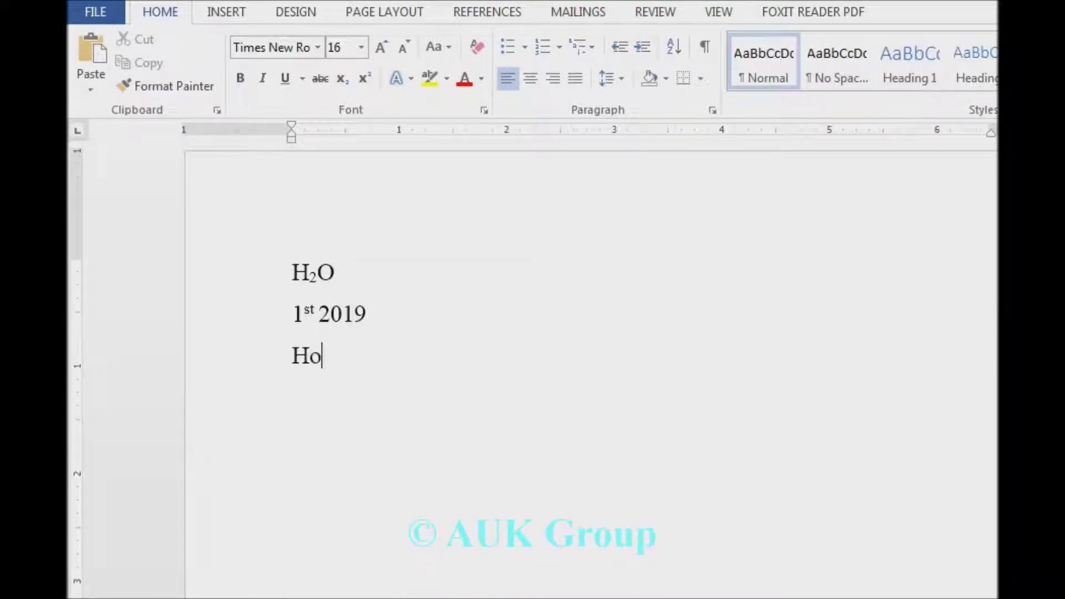
{"action": "type", "text": "w are you"}
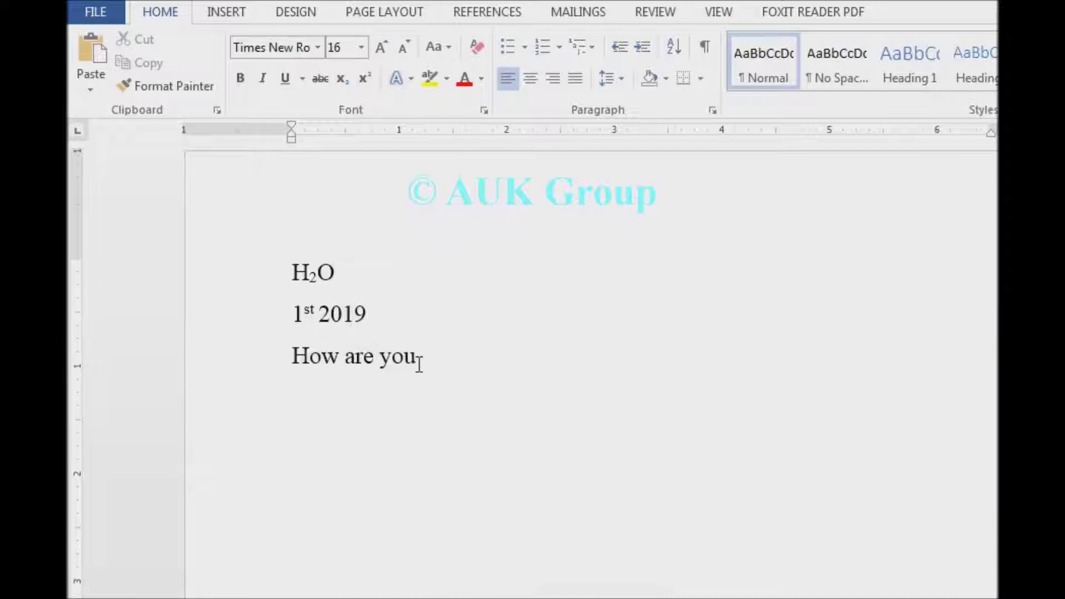
{"action": "left_click_drag", "start_coordinate": [419, 359], "coordinate": [281, 363]}
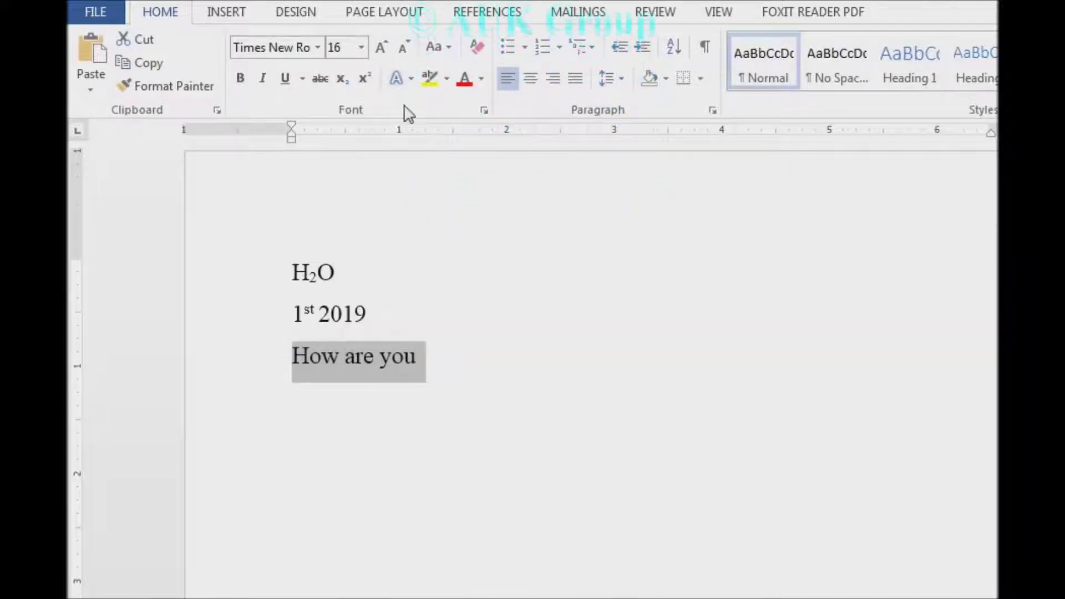
{"action": "left_click", "coordinate": [451, 49]}
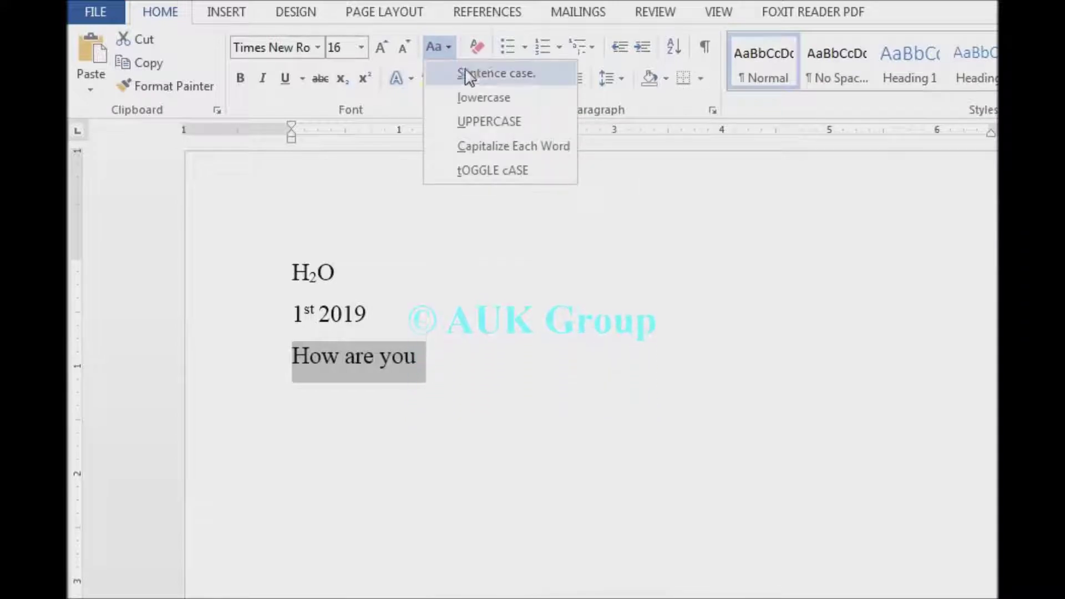
{"action": "left_click", "coordinate": [484, 76]}
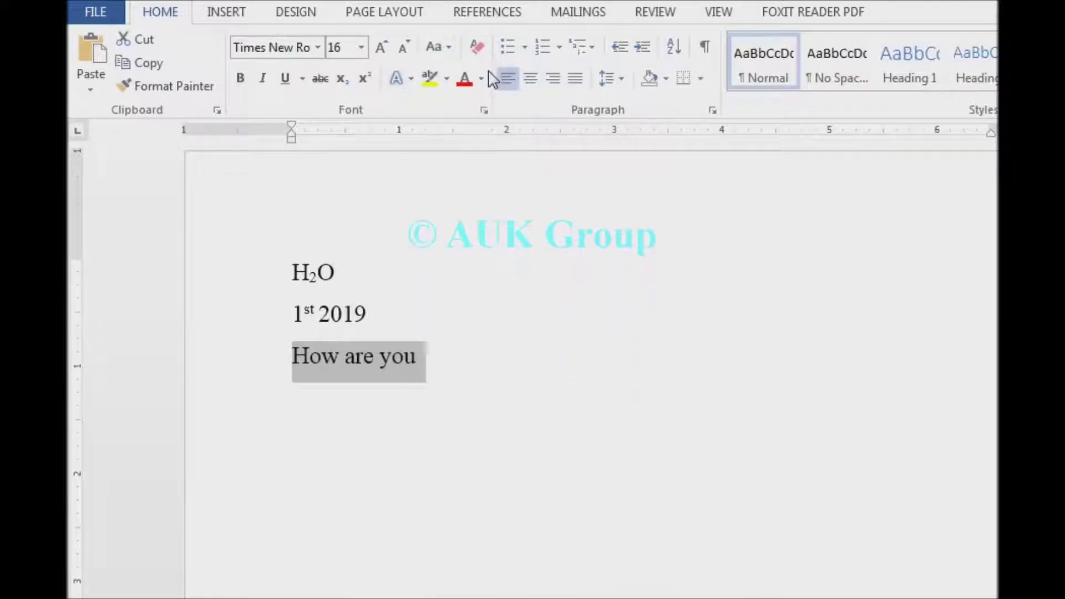
- Convert the "How are you" line to lowercase, followed by UPPERCASE
{"action": "left_click", "coordinate": [450, 49]}
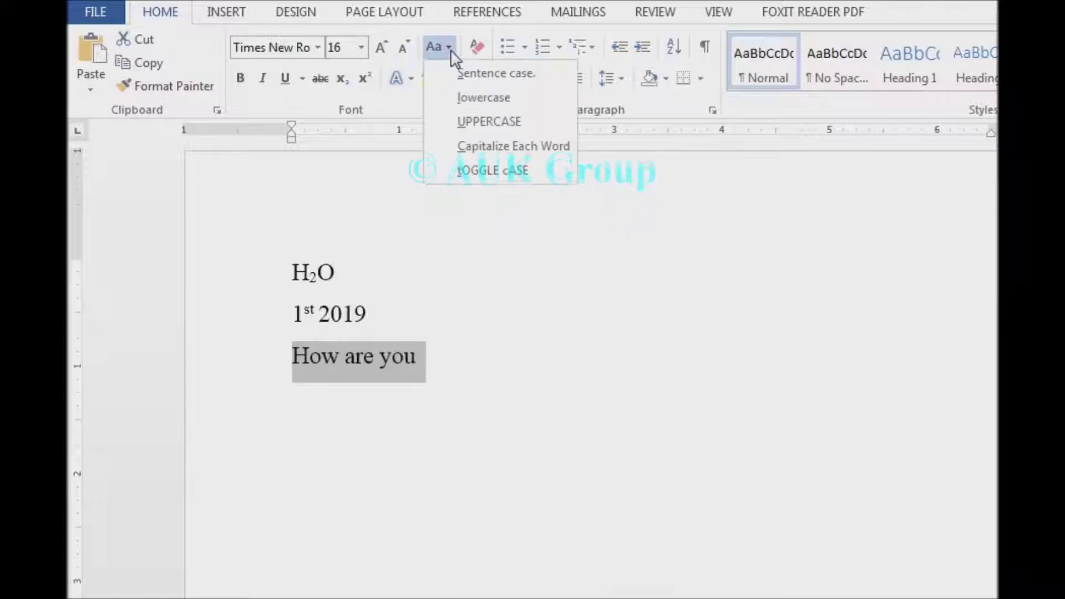
{"action": "left_click", "coordinate": [471, 98]}
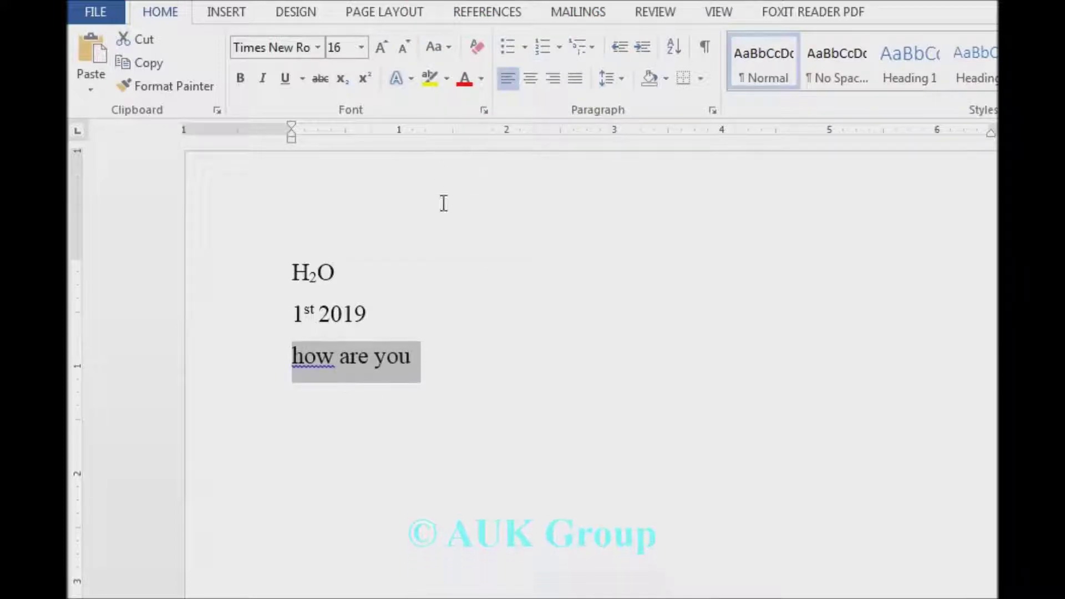
{"action": "left_click", "coordinate": [449, 48]}
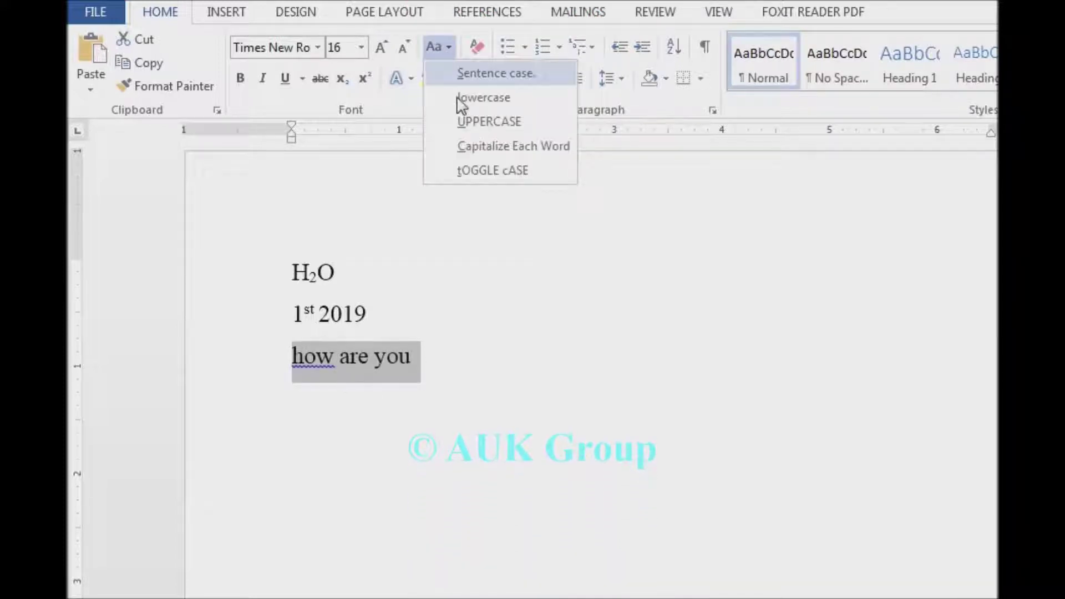
{"action": "left_click", "coordinate": [479, 123]}
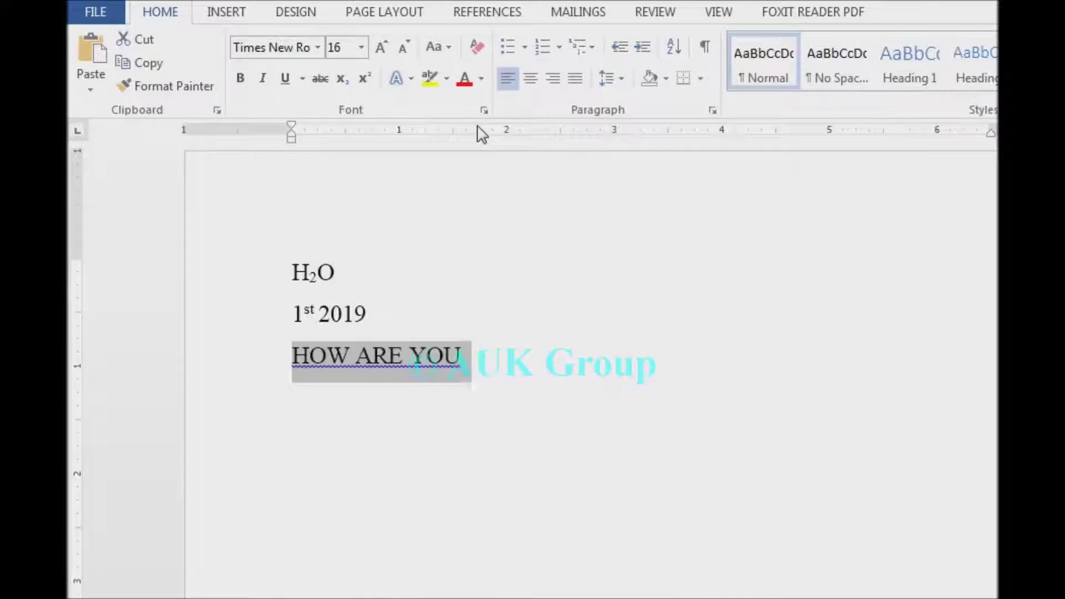
- Apply Capitalize Each Word to the "How are you" line, followed by tOGGLE cASE
{"action": "left_click", "coordinate": [445, 56]}
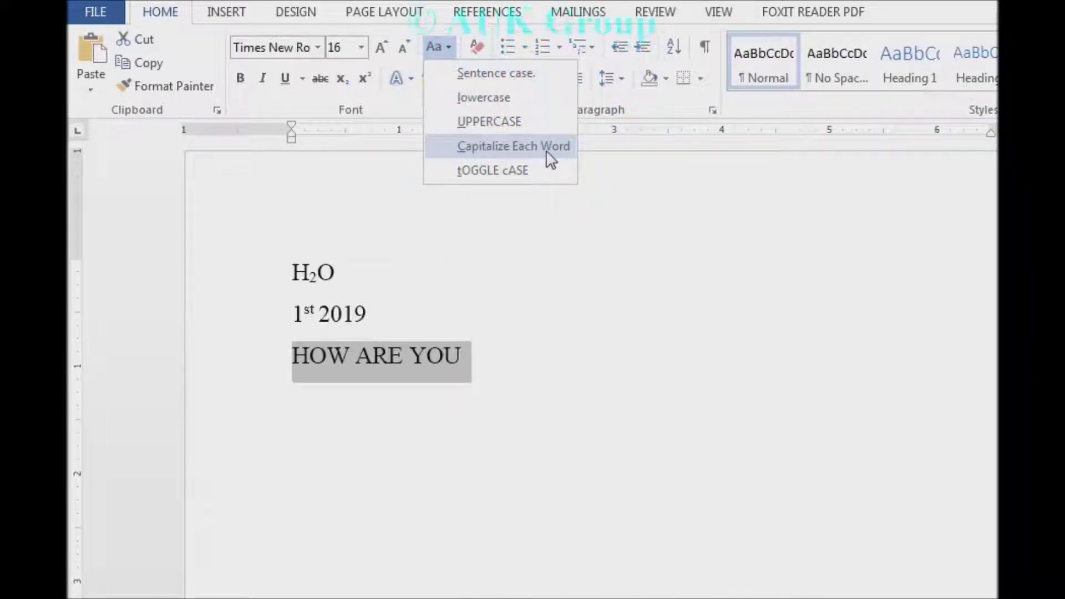
{"action": "left_click", "coordinate": [491, 145]}
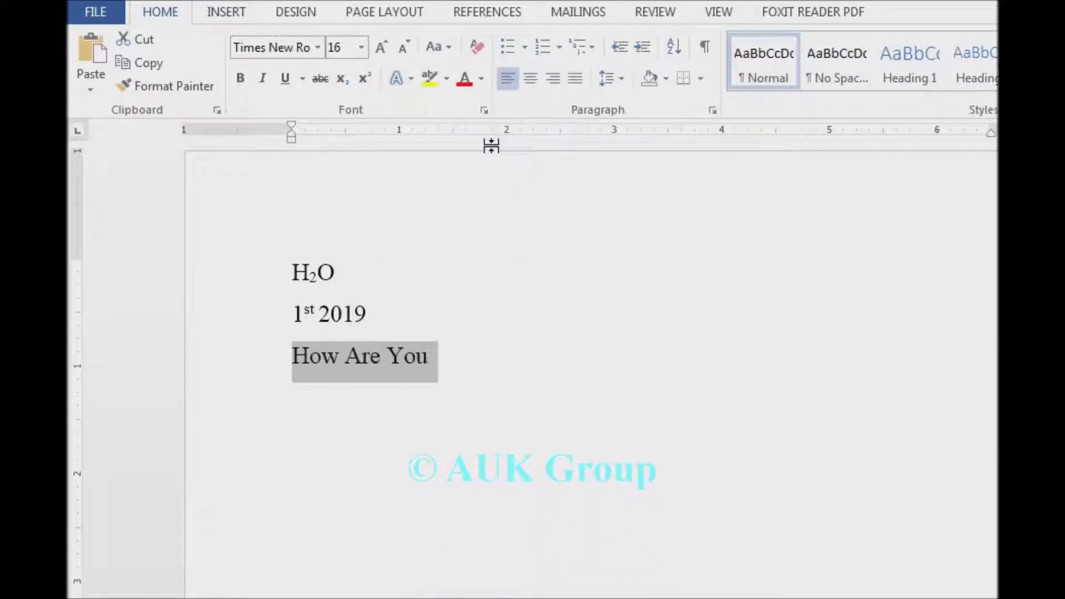
{"action": "left_click", "coordinate": [447, 51]}
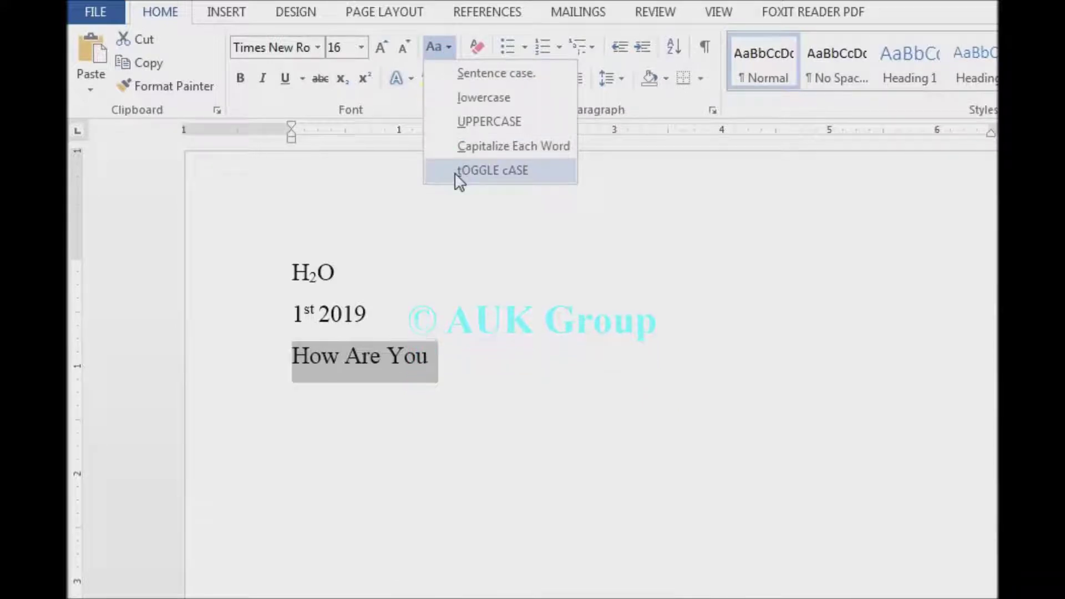
{"action": "left_click", "coordinate": [507, 172]}
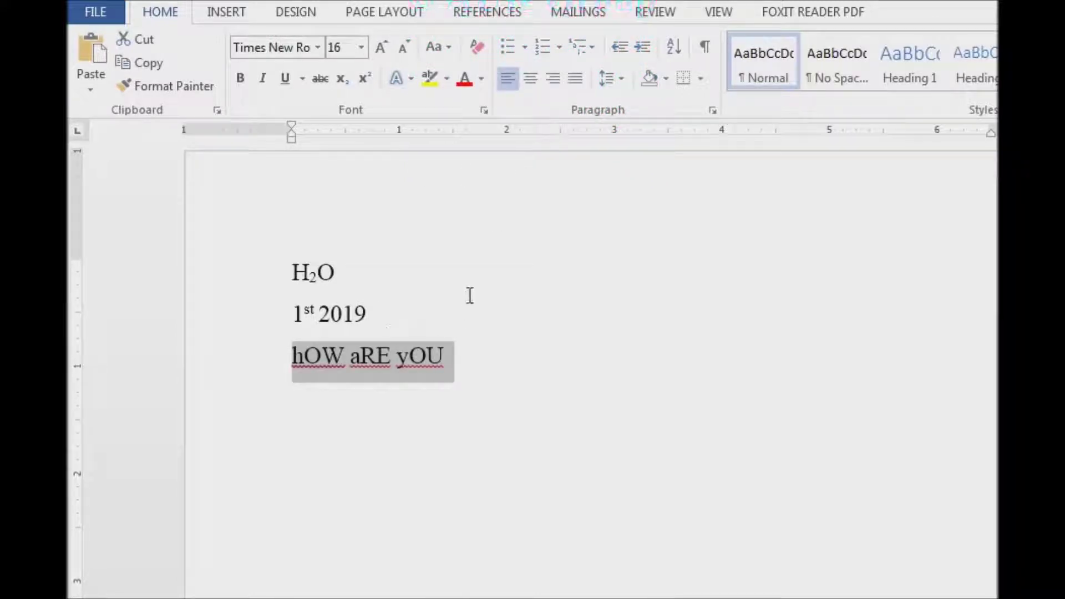
- Set the "How are you" line back to Sentence case and add a period at its end
{"action": "left_click", "coordinate": [448, 48]}
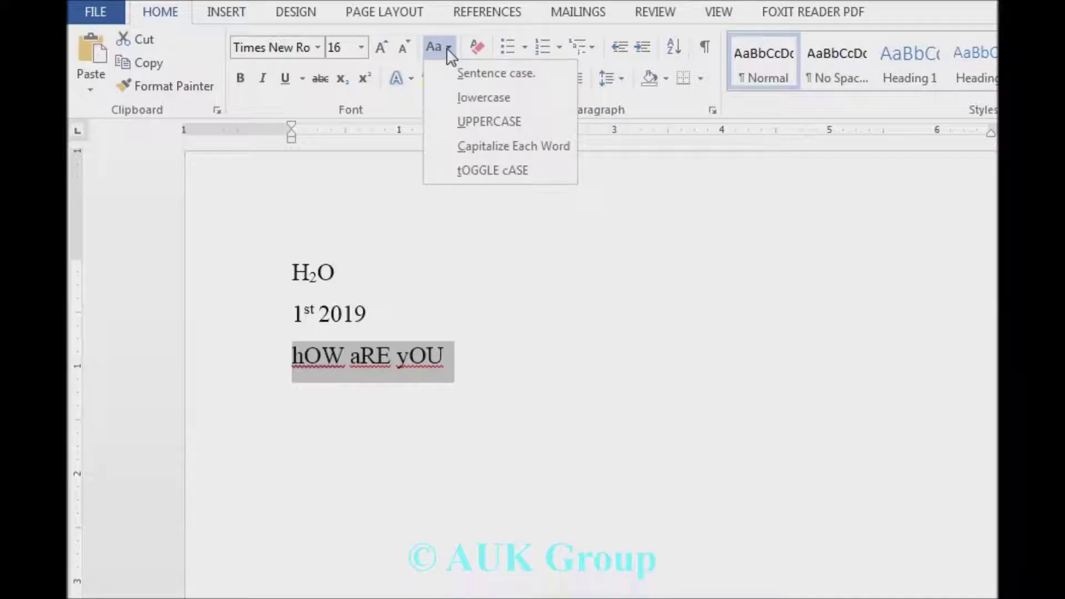
{"action": "left_click", "coordinate": [506, 75]}
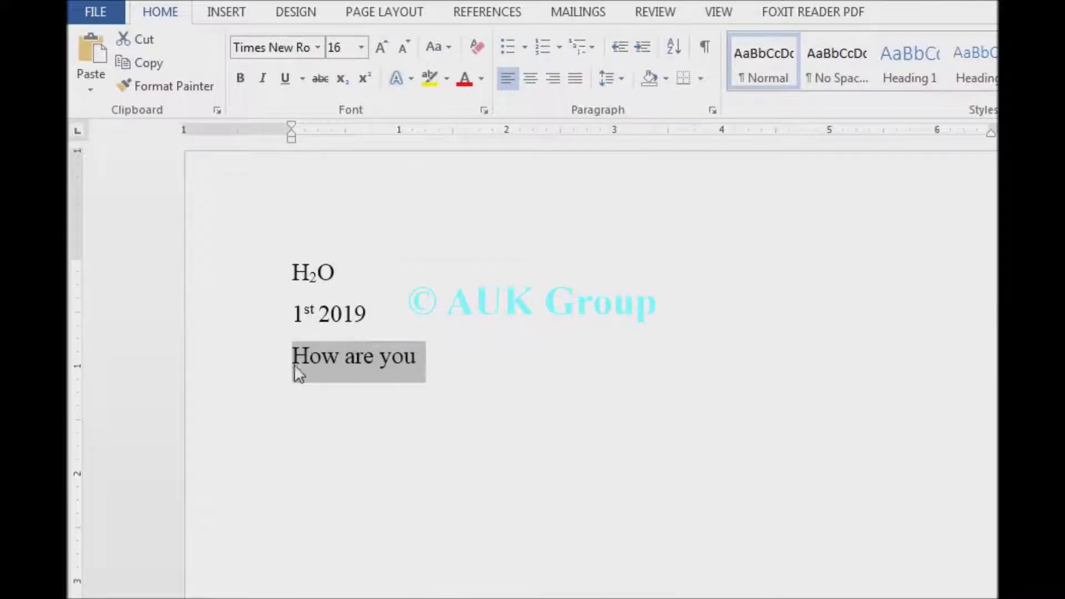
{"action": "left_click", "coordinate": [434, 354]}
{"action": "type", "text": "."}
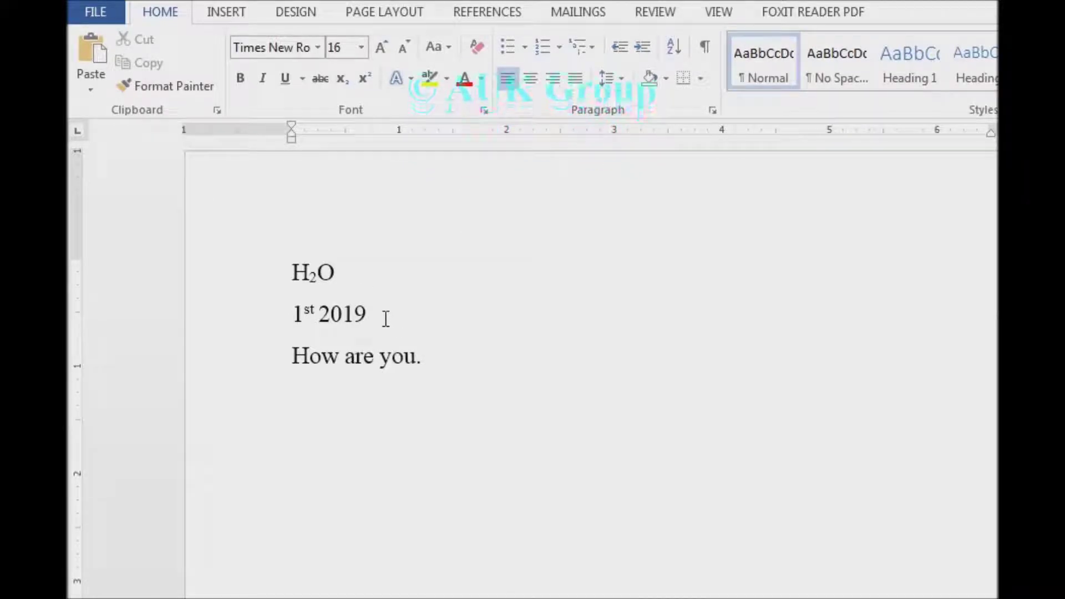
- Clear all formatting from the "H2O" line and the "1st 2019" line
{"action": "left_click_drag", "start_coordinate": [341, 272], "coordinate": [294, 273]}
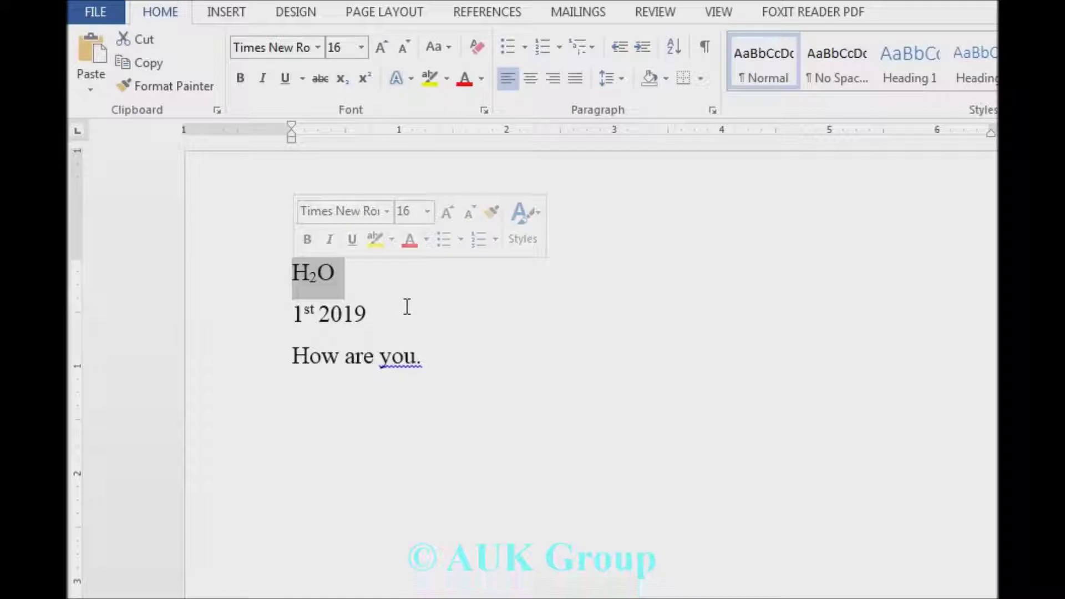
{"action": "left_click", "coordinate": [475, 46]}
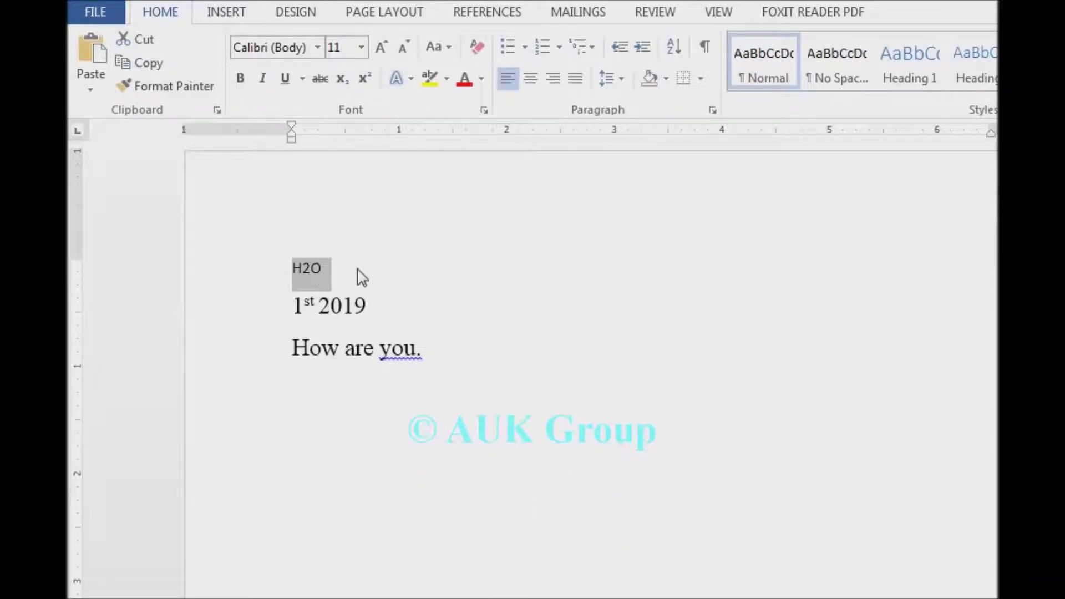
{"action": "left_click_drag", "start_coordinate": [377, 307], "coordinate": [292, 309]}
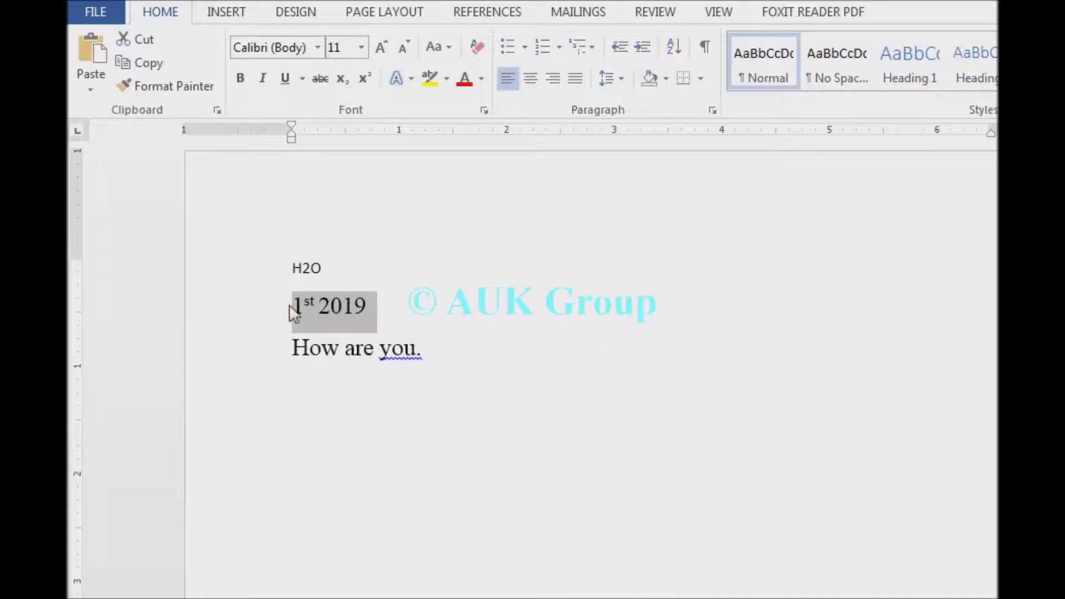
{"action": "left_click", "coordinate": [478, 50]}
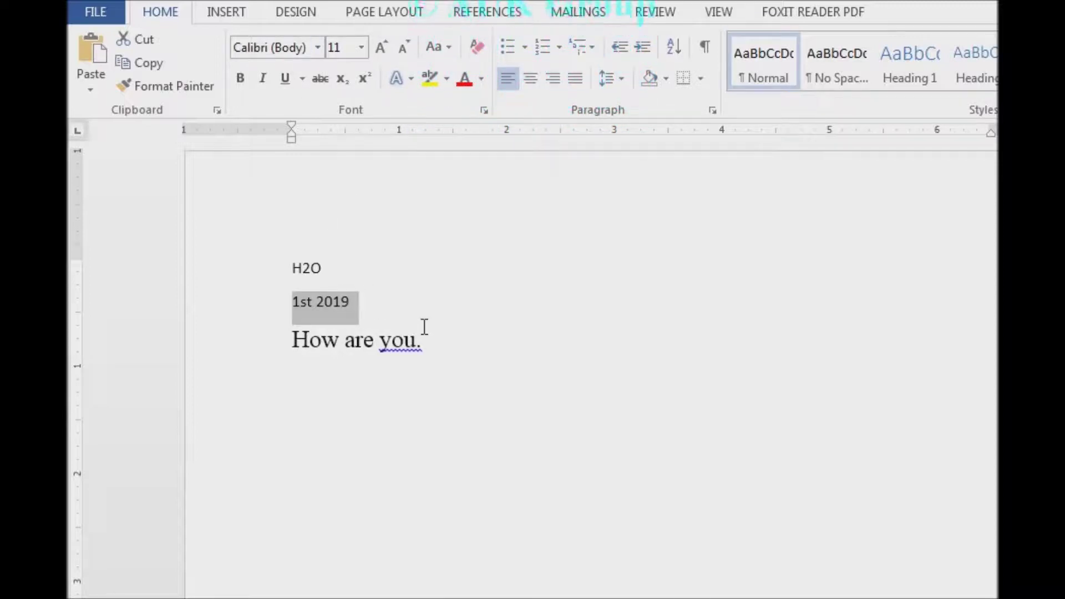
- Clear all formatting from the "How are you." line
{"action": "left_click", "coordinate": [428, 343]}
{"action": "left_click_drag", "start_coordinate": [401, 345], "coordinate": [292, 335]}
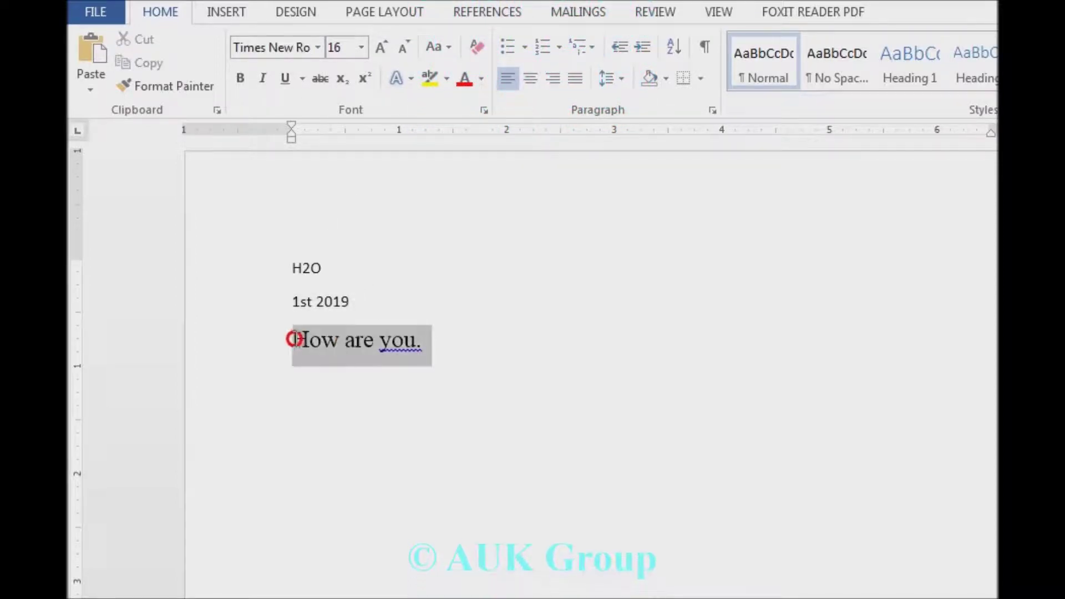
{"action": "left_click", "coordinate": [477, 49]}
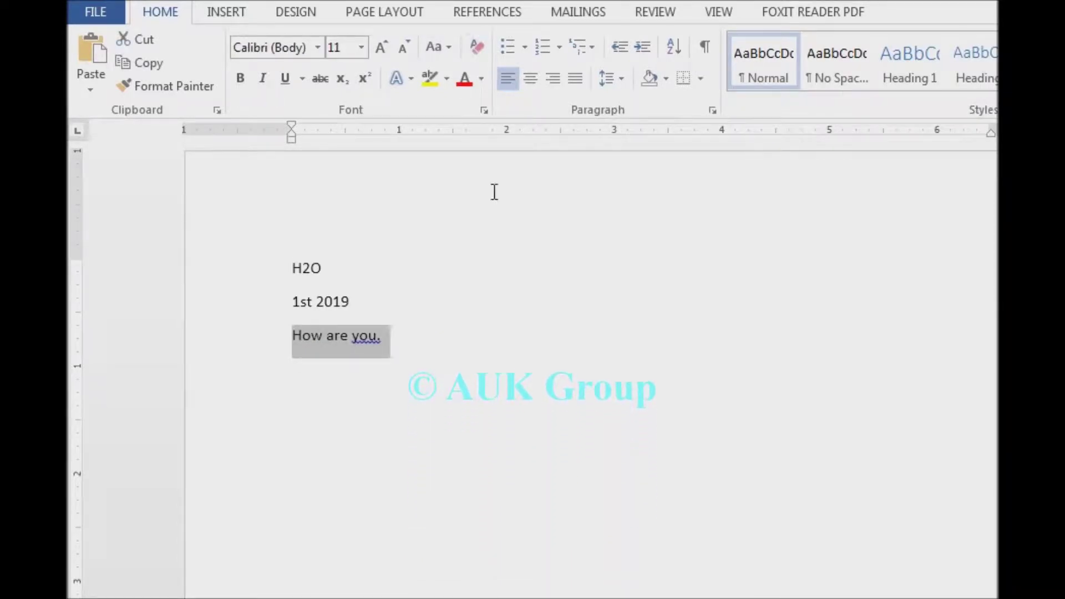